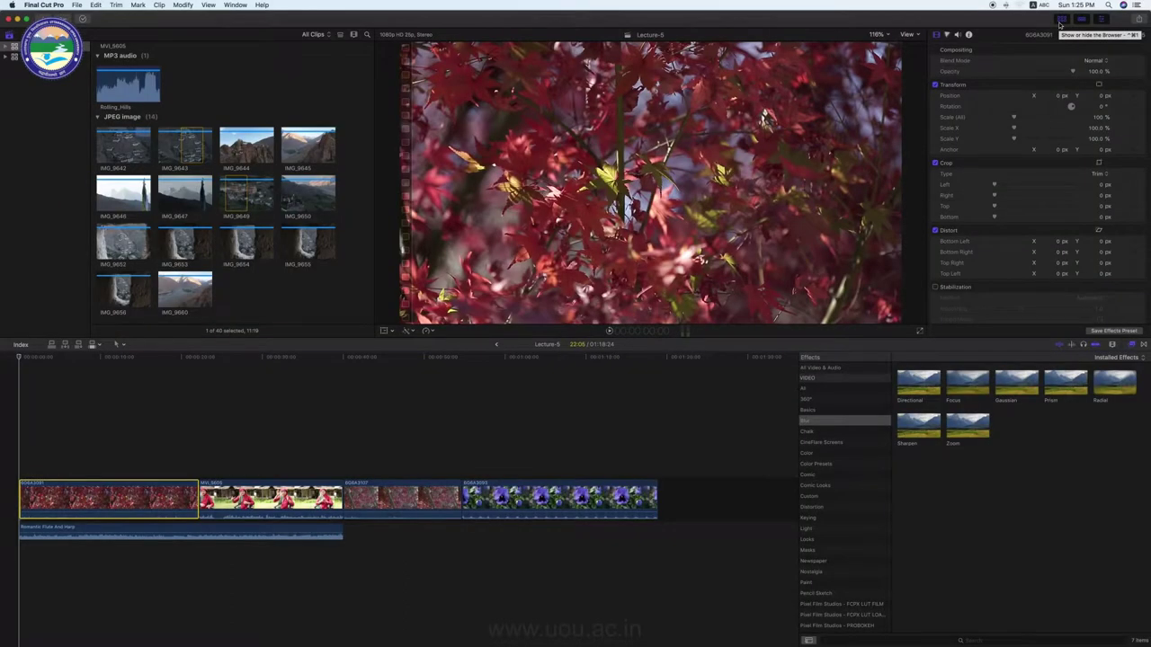
Hide and restore the media browser, timeline and inspector panels in turn.
left_click(1060, 20)
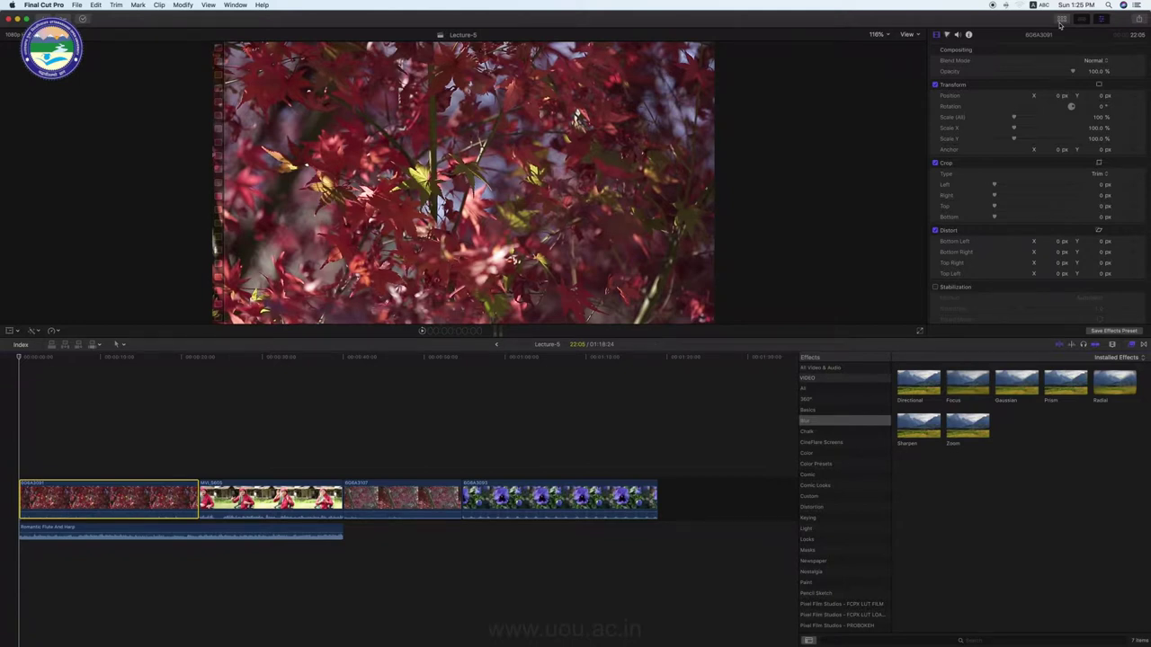
left_click(1060, 24)
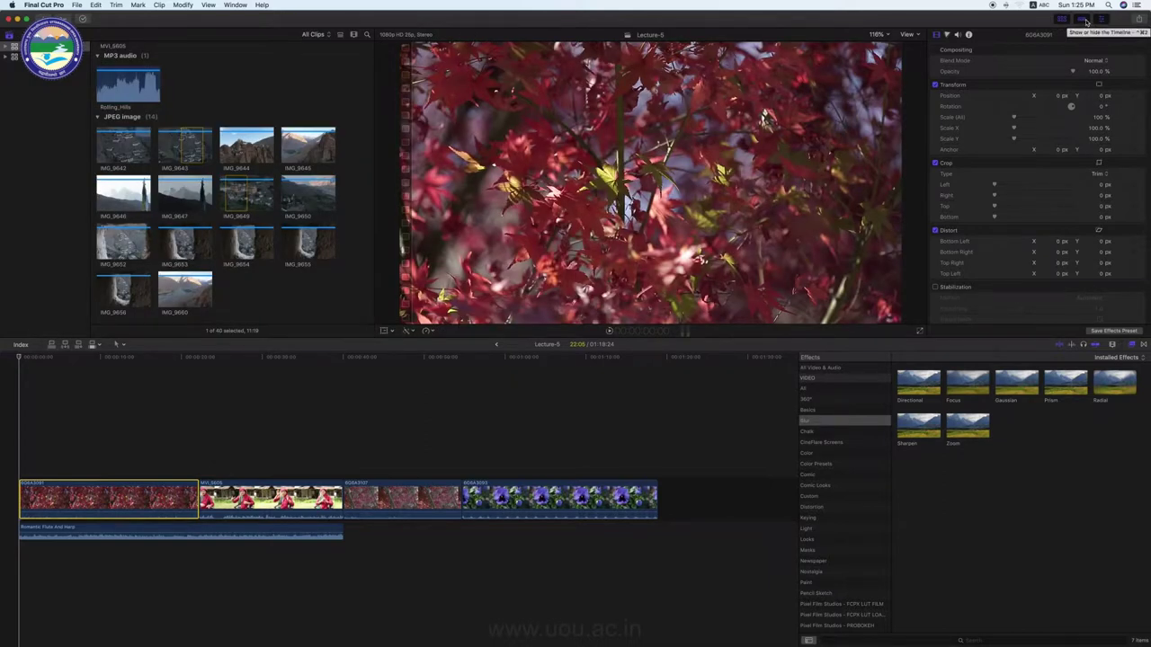
left_click(1085, 22)
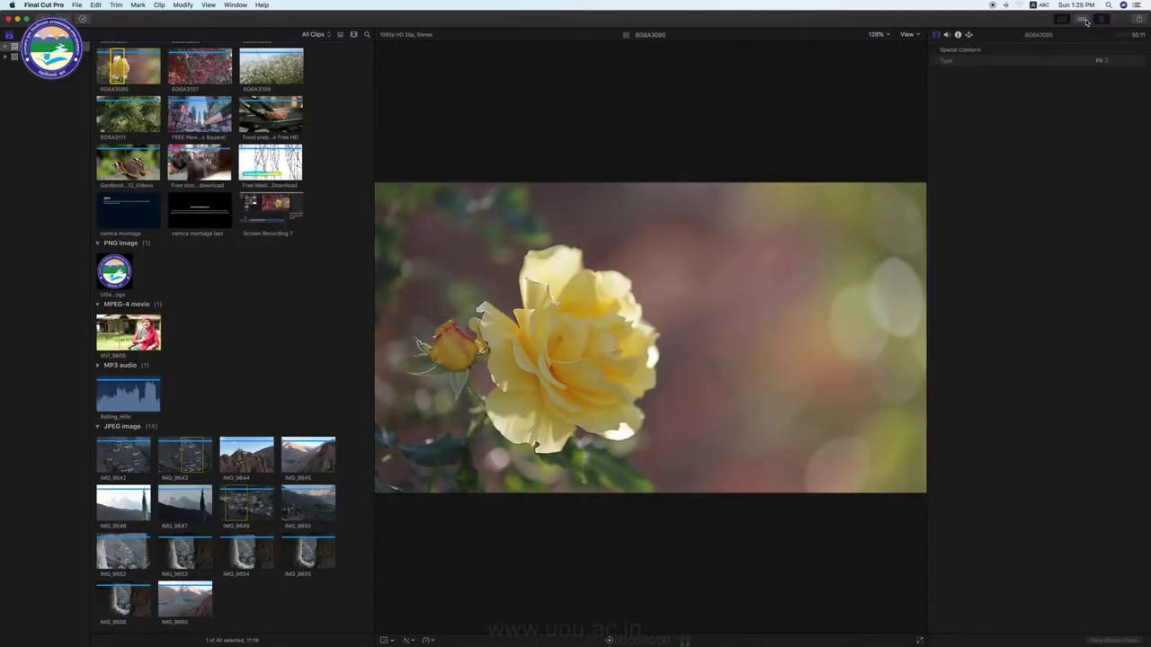
left_click(1085, 21)
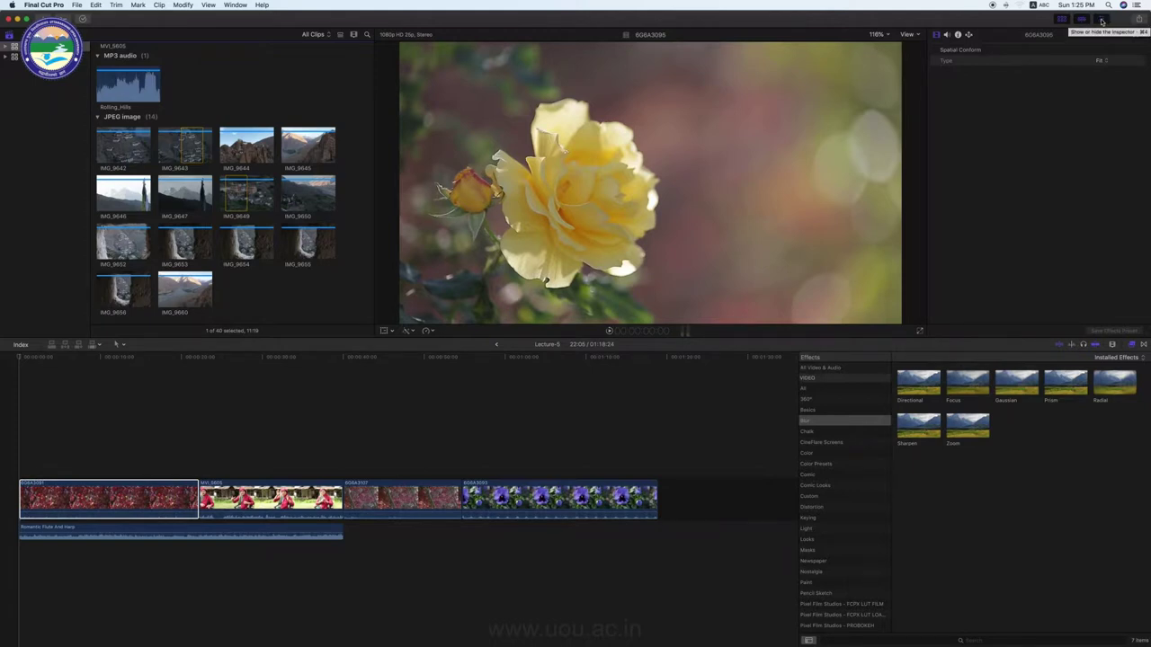
left_click(1101, 21)
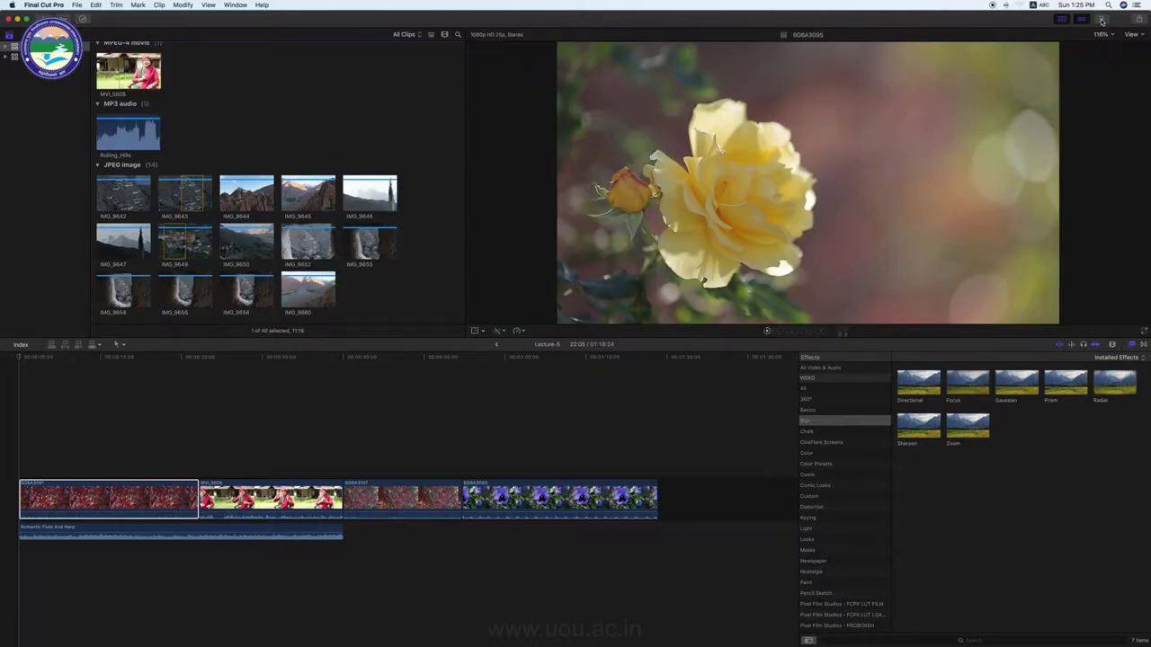
left_click(1101, 21)
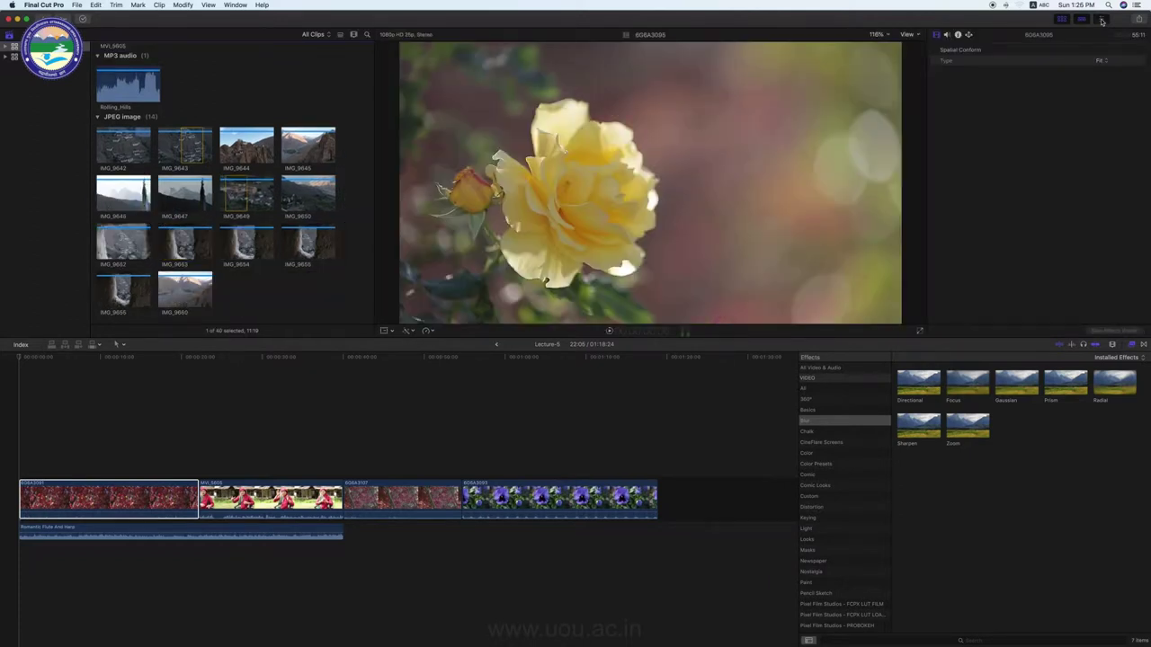
Select the first red leaves clip and show its color board in the inspector.
left_click(126, 499)
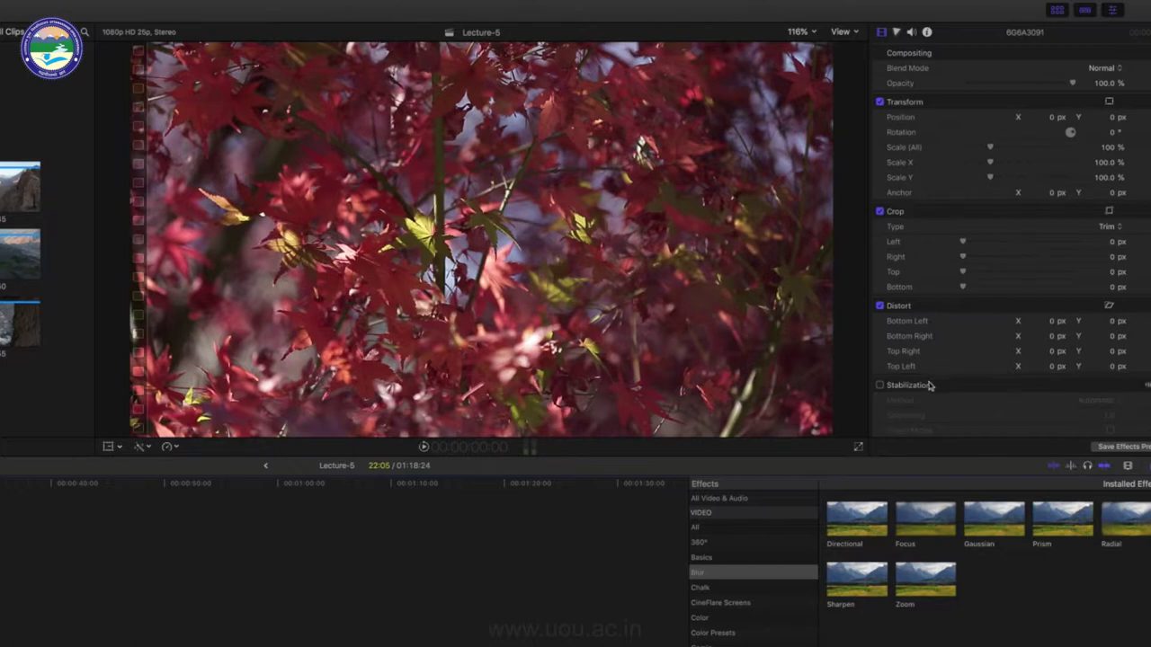
scroll(951, 386, "down", 3)
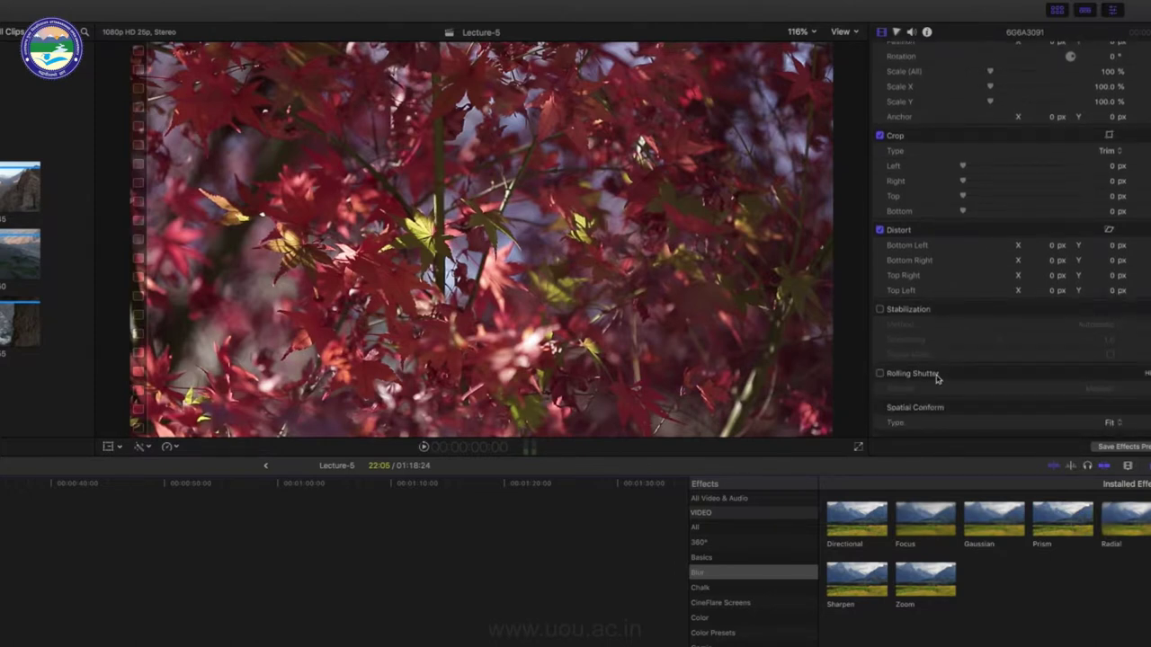
scroll(937, 376, "up", 3)
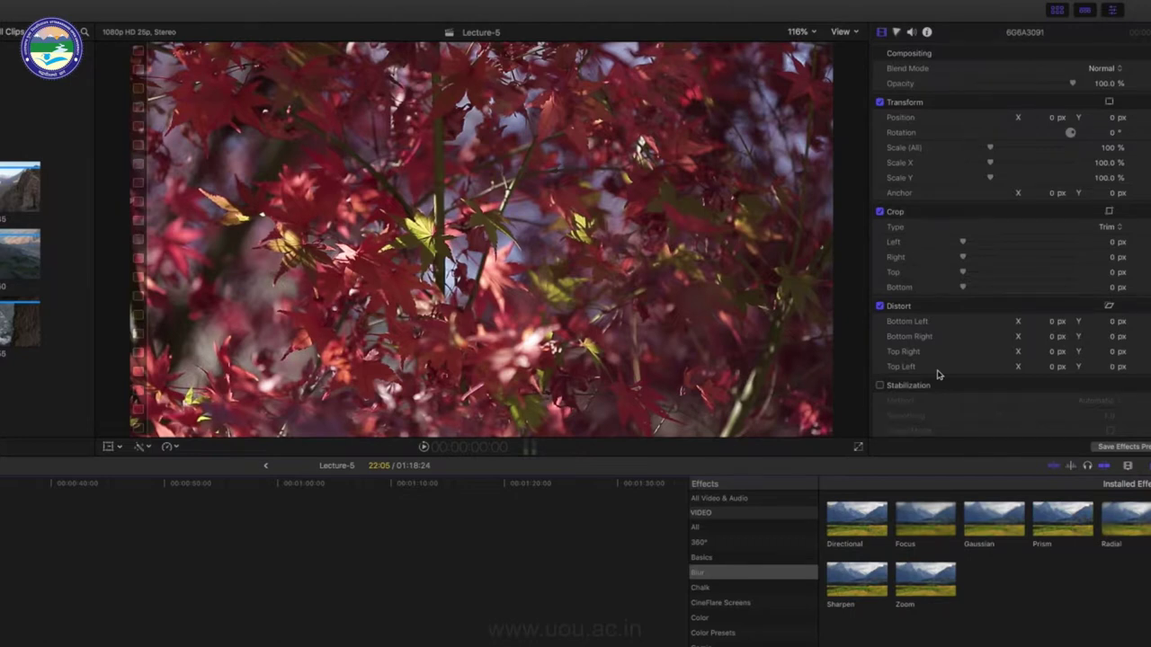
left_click(896, 33)
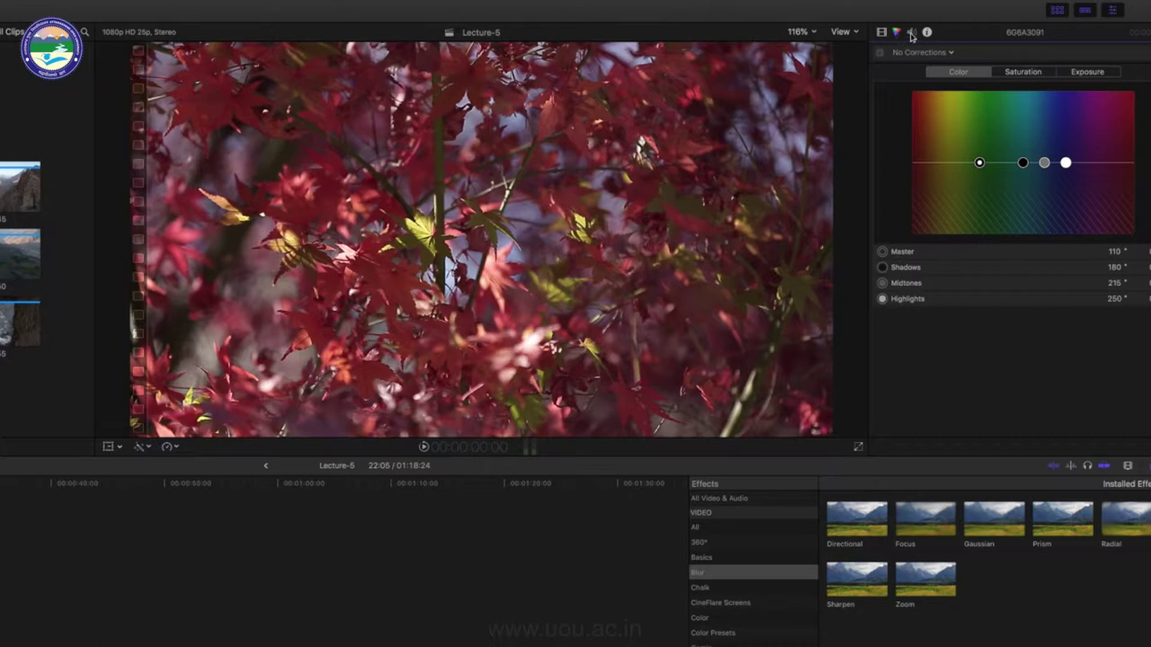
Show the red leaves clip's audio settings and enter timecode 1103.
left_click(911, 33)
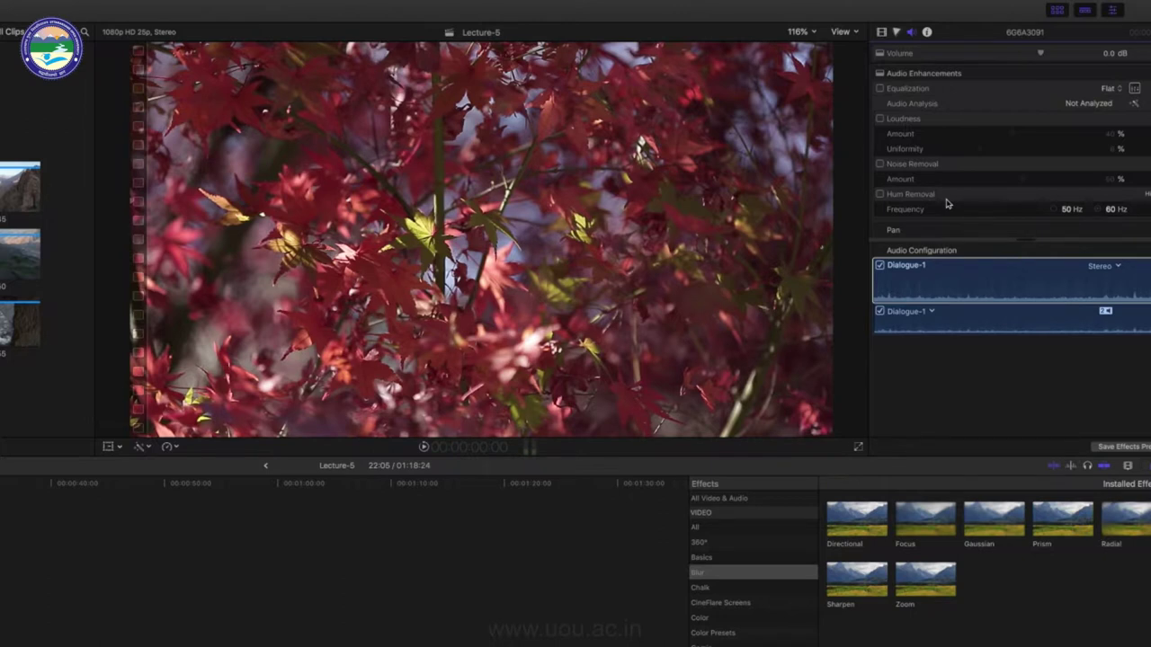
type("1103")
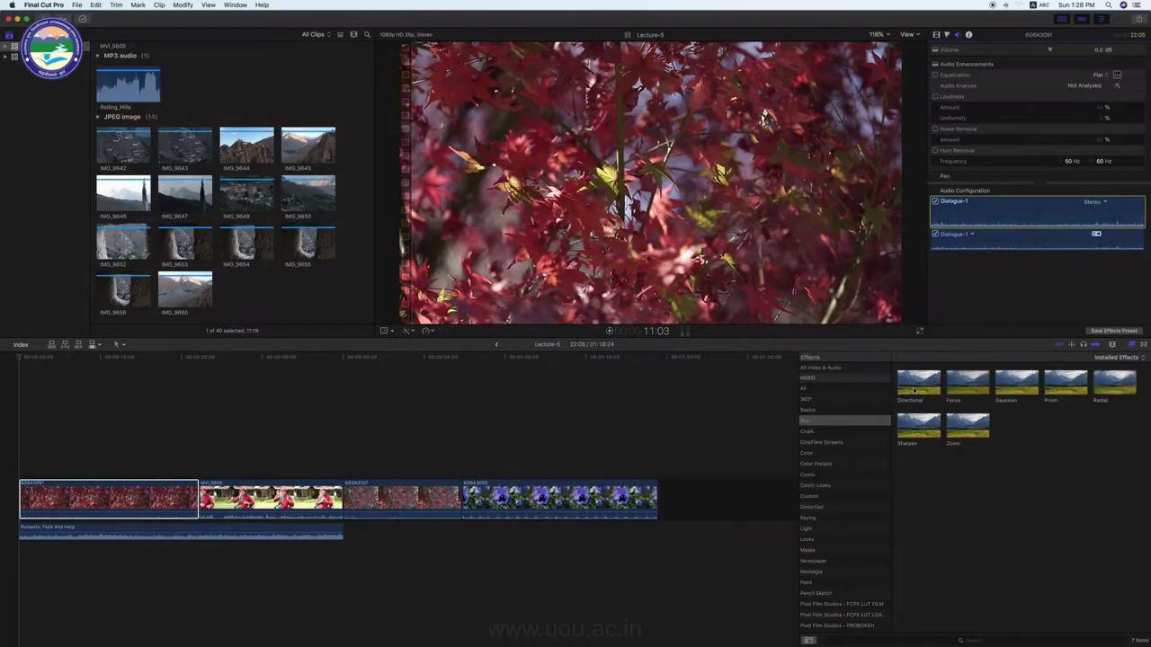
Apply Directional blur to MVI_5605, then drag the Checker transition before the pansy clip.
left_click_drag(445, 475, 274, 497)
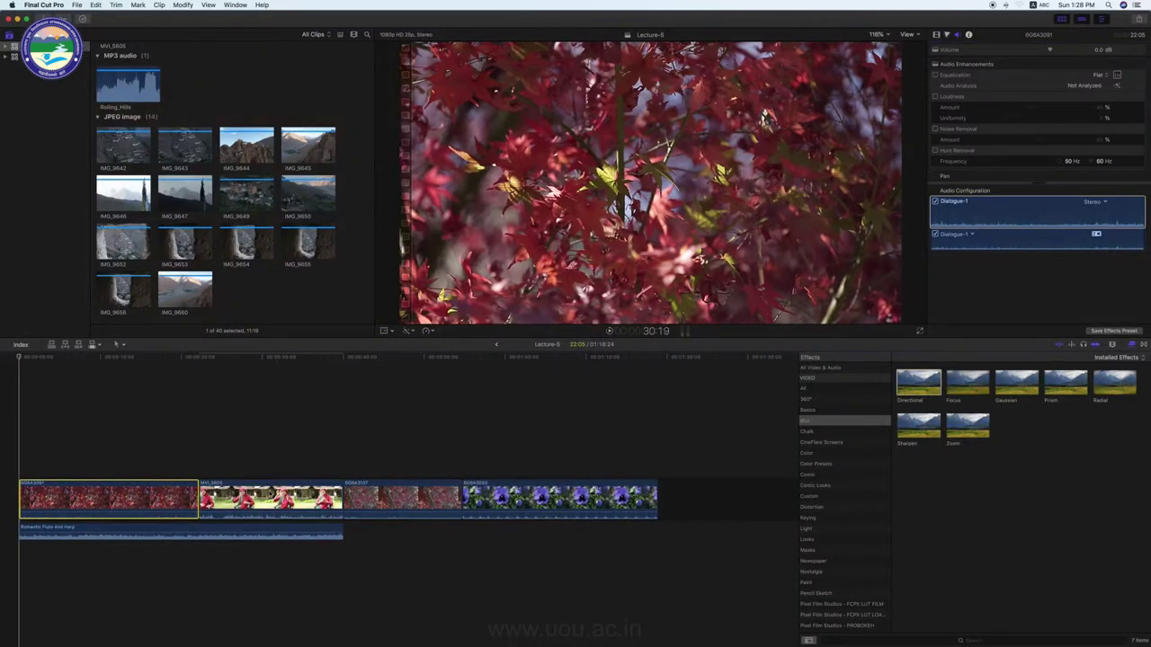
left_click(274, 496)
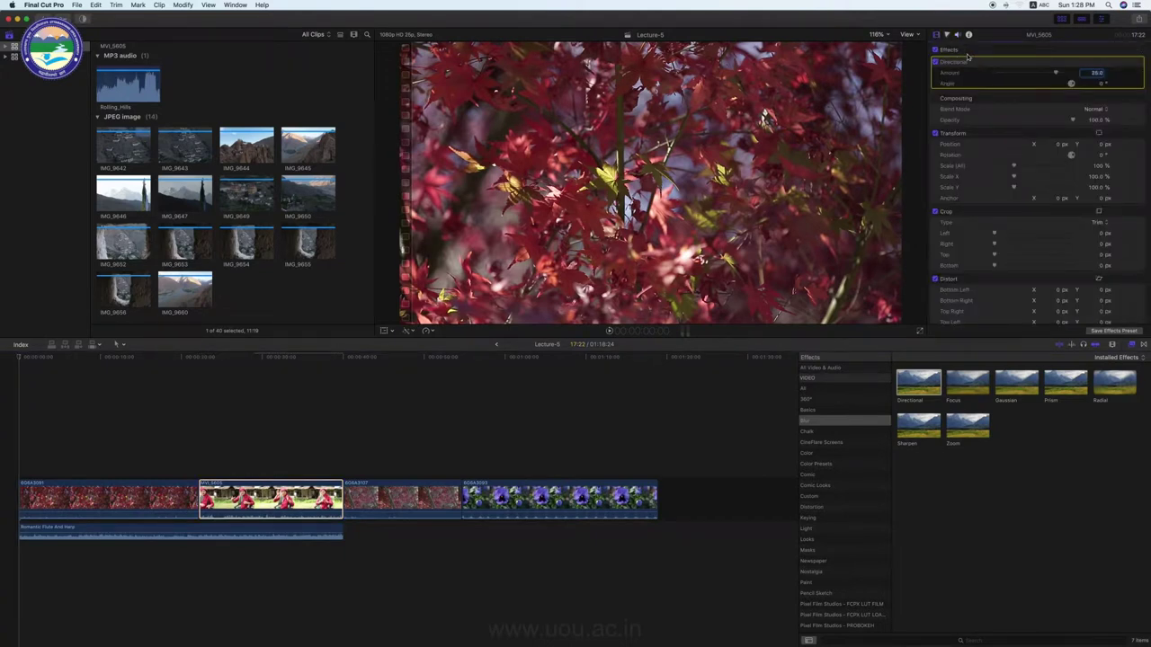
key("ctrl+super+5")
left_click_drag(1016, 384, 463, 499)
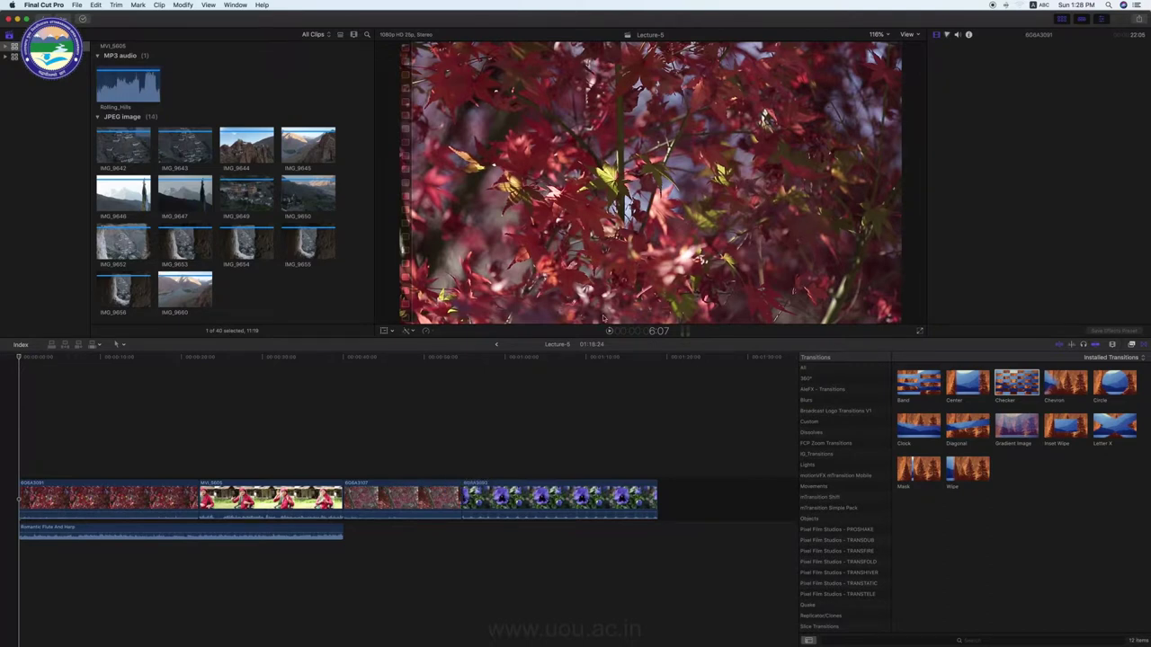
Create the Checker transition at the pansy clip's edit point, trimming media as needed.
key("super+t")
left_click(645, 221)
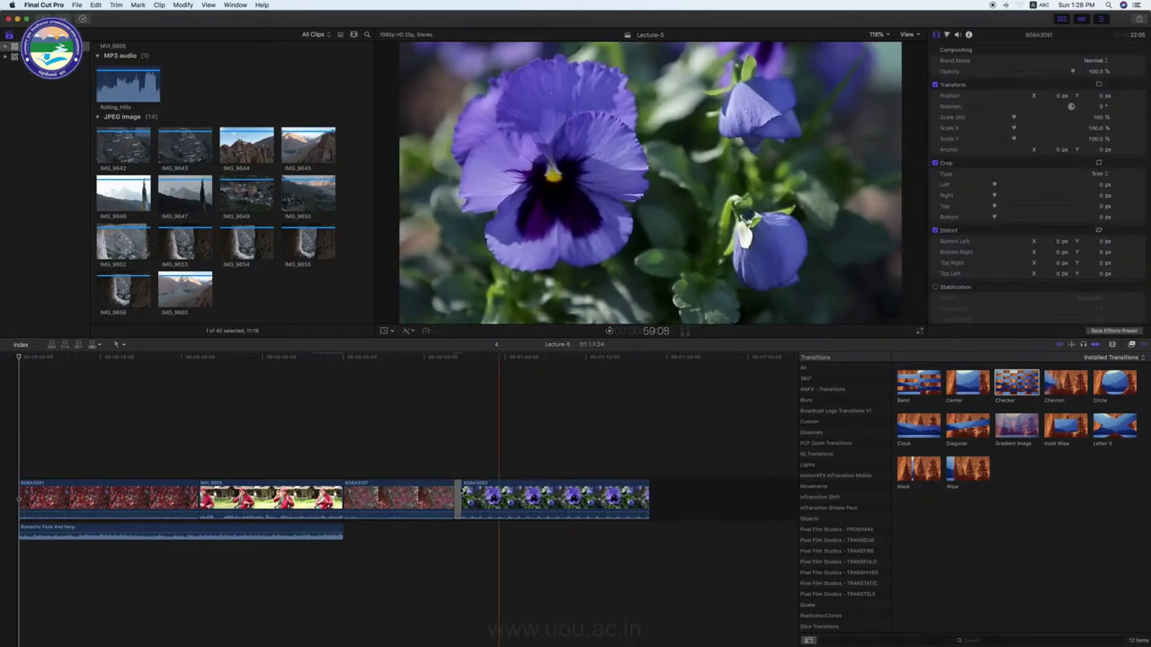
left_click(460, 490)
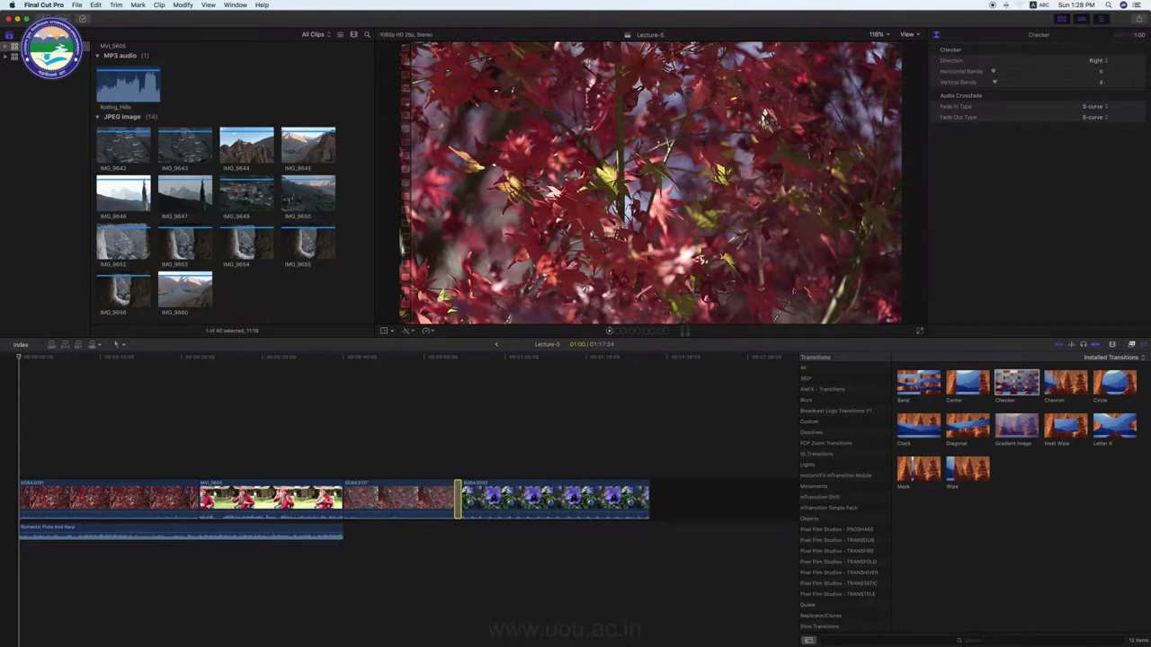
key("alt+super+1")
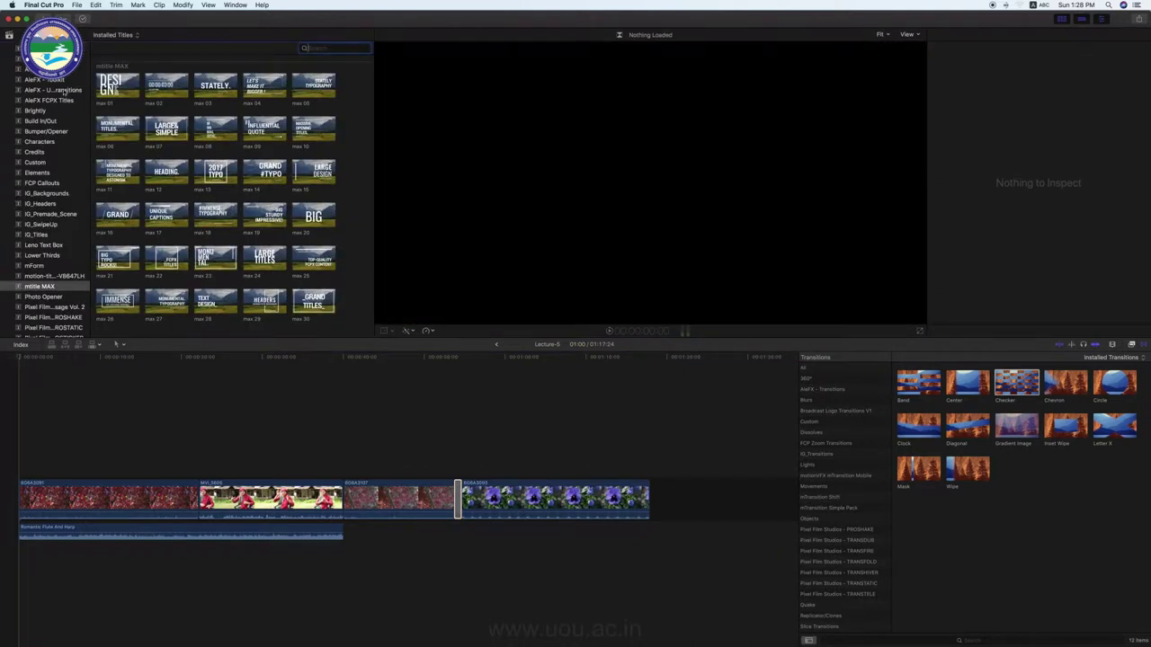
Connect a Build In/Out Centered title above the pansy clip and view its text settings.
scroll(54, 150, "up", 3)
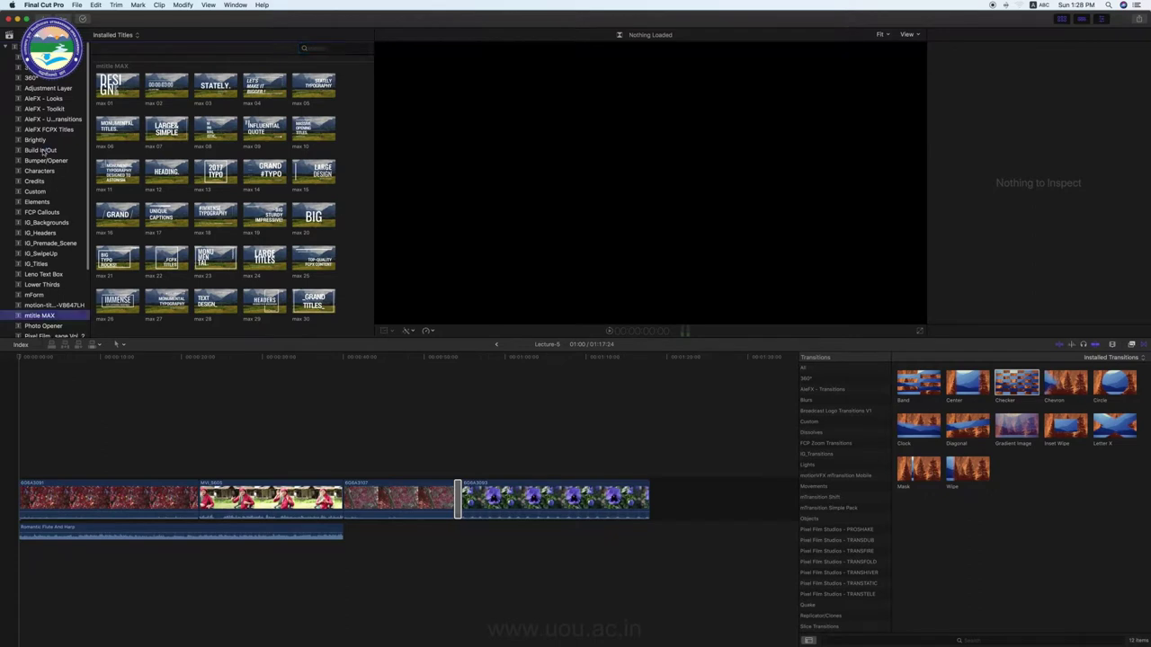
left_click(42, 150)
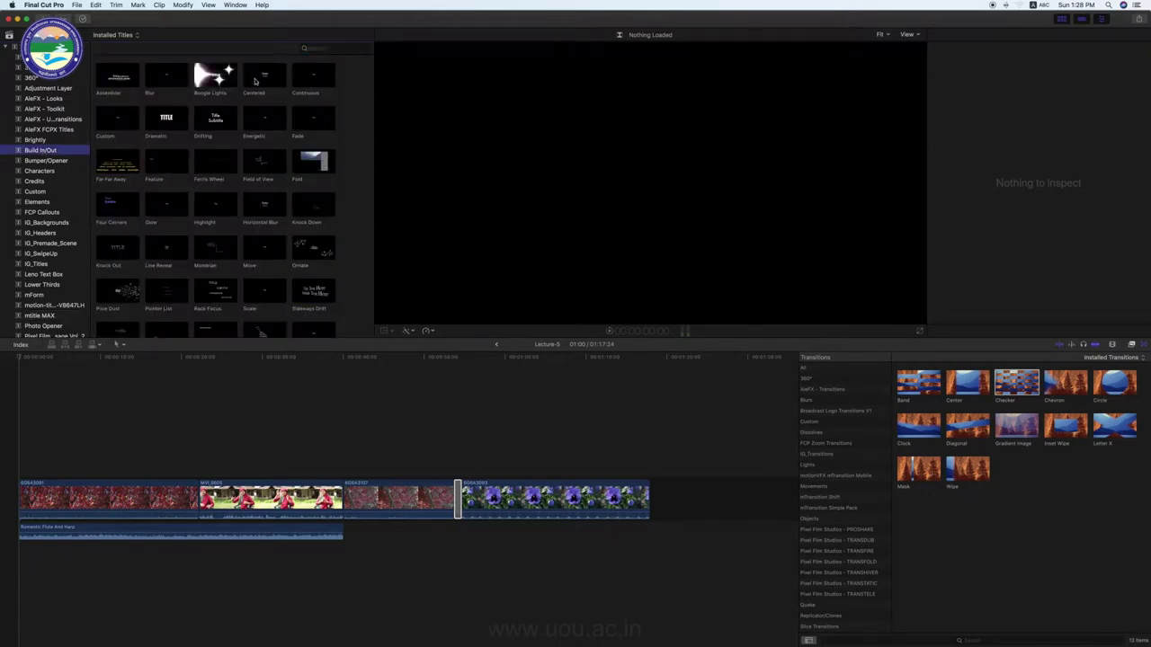
left_click_drag(255, 81, 490, 471)
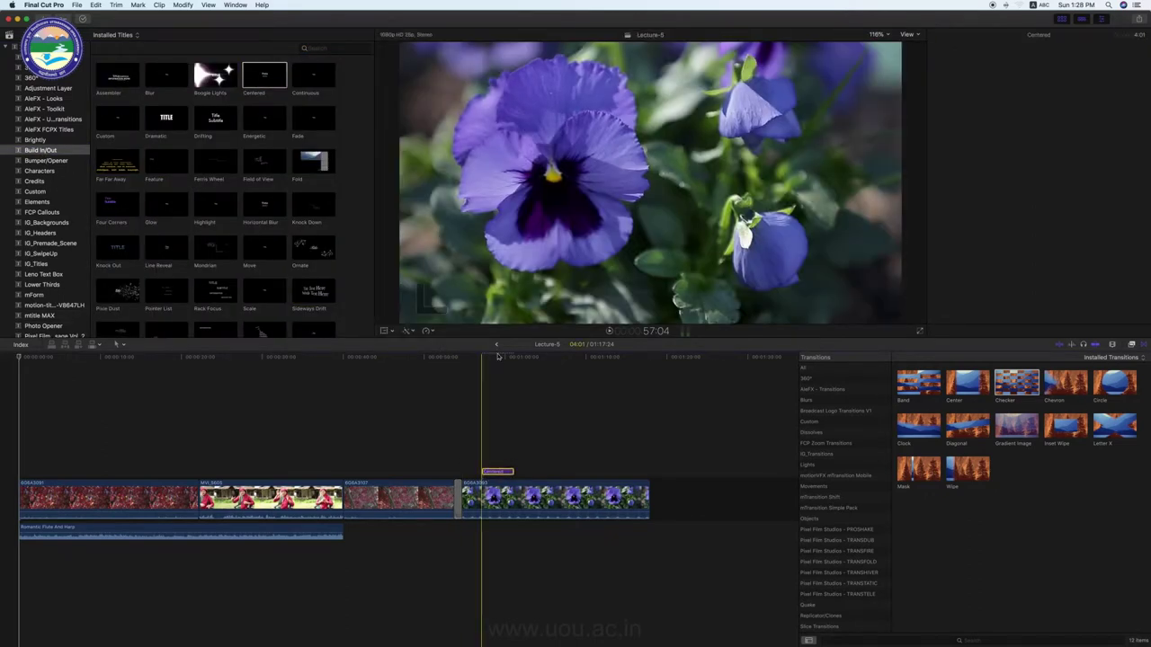
left_click(497, 356)
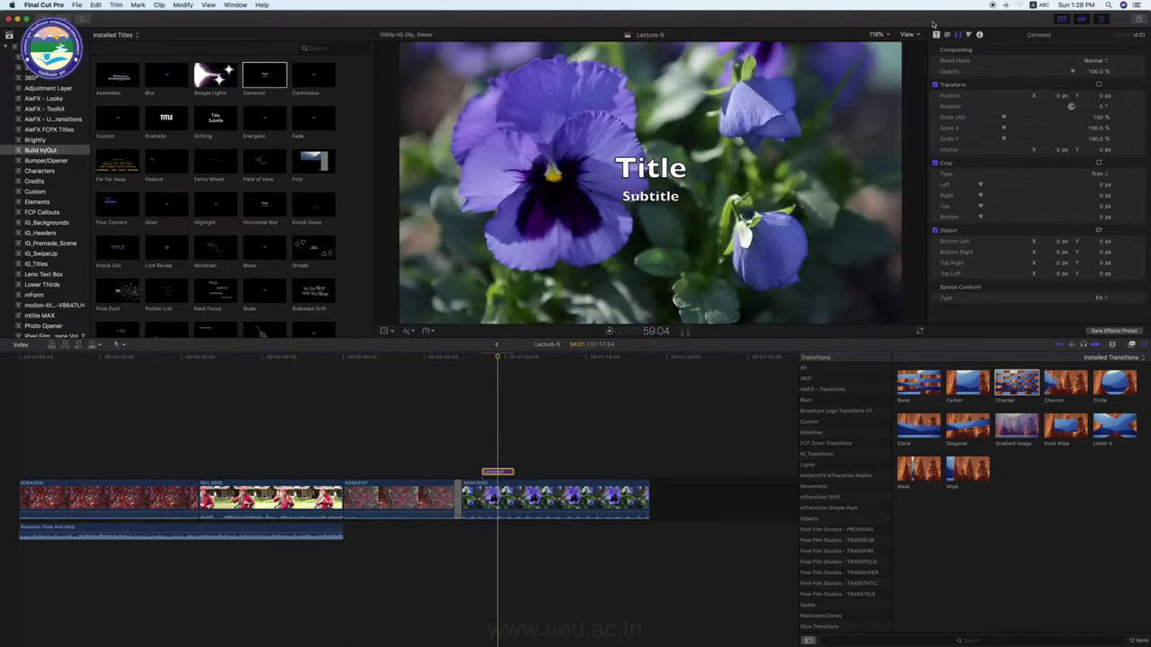
left_click(936, 36)
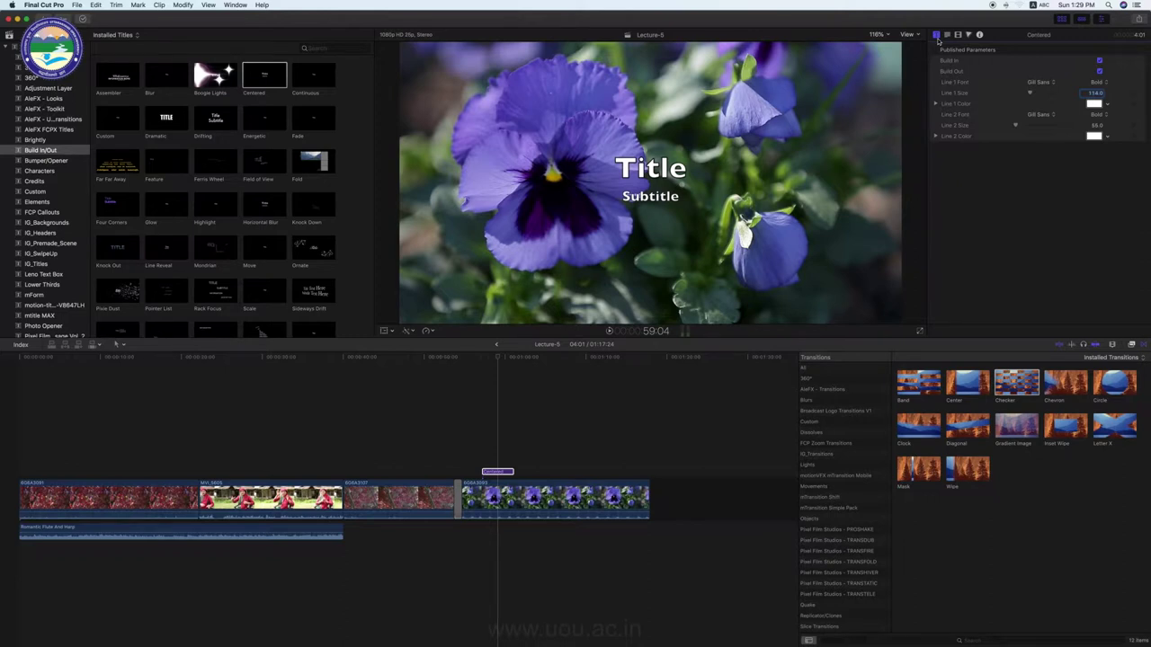
left_click(136, 495)
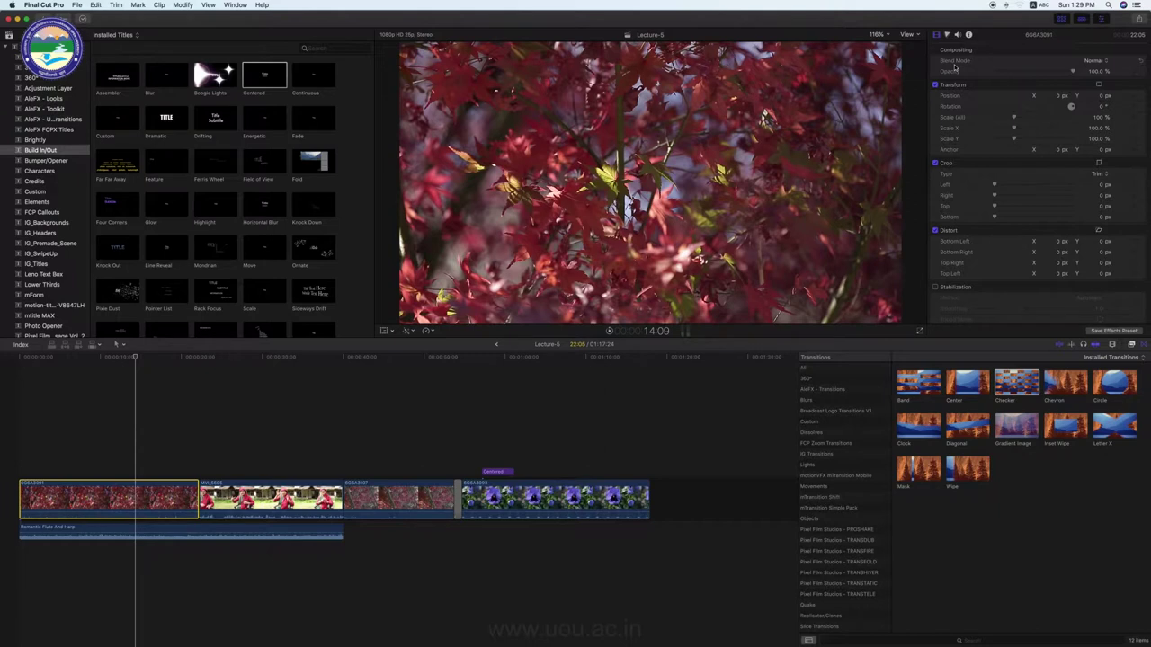
Connect clip 6G6A3095 above the first red leaves clip and trim it to about three seconds.
left_click(9, 34)
scroll(135, 134, "down", 5)
scroll(135, 135, "down", 5)
scroll(135, 135, "up", 5)
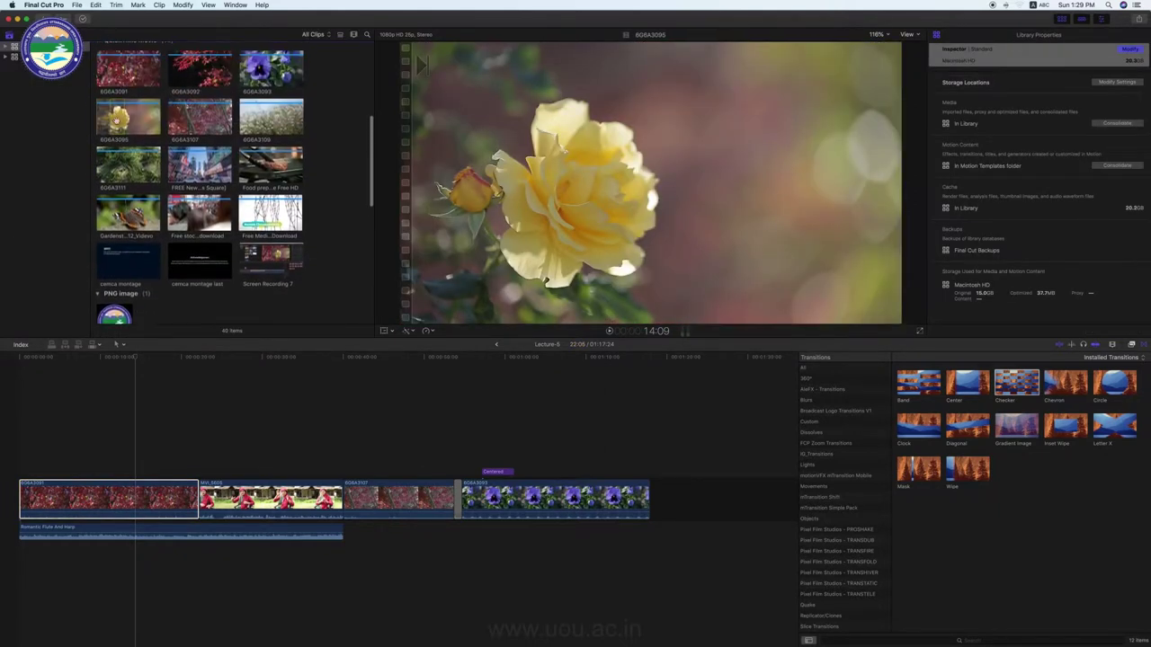
left_click(115, 126)
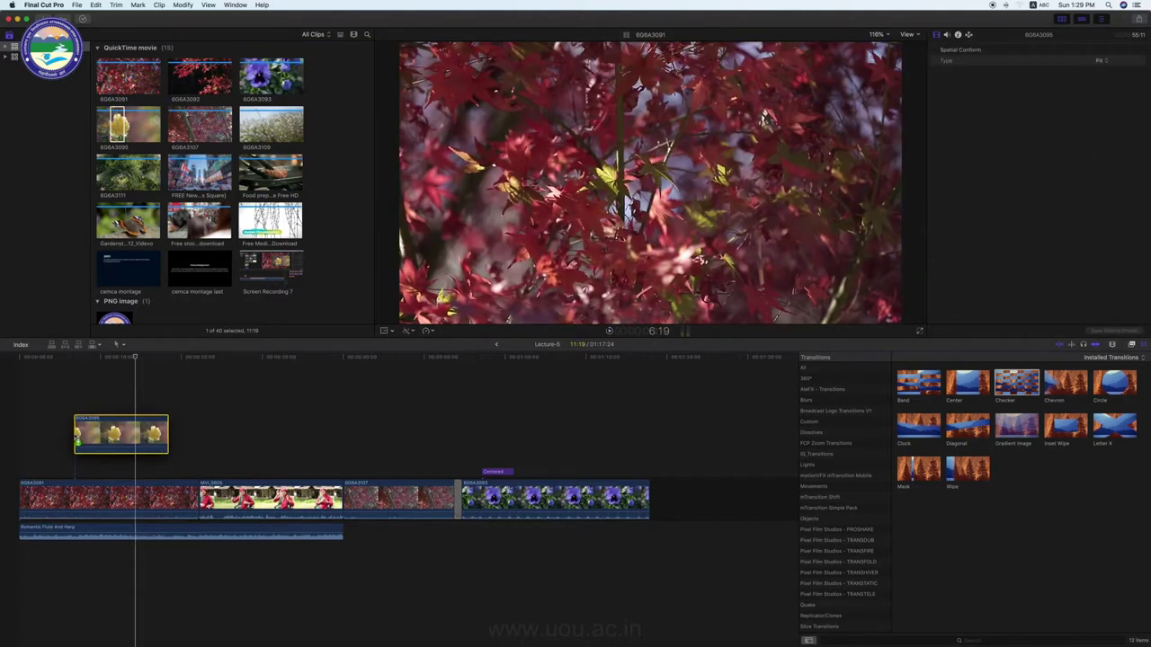
left_click_drag(115, 126, 77, 454)
left_click_drag(168, 454, 83, 449)
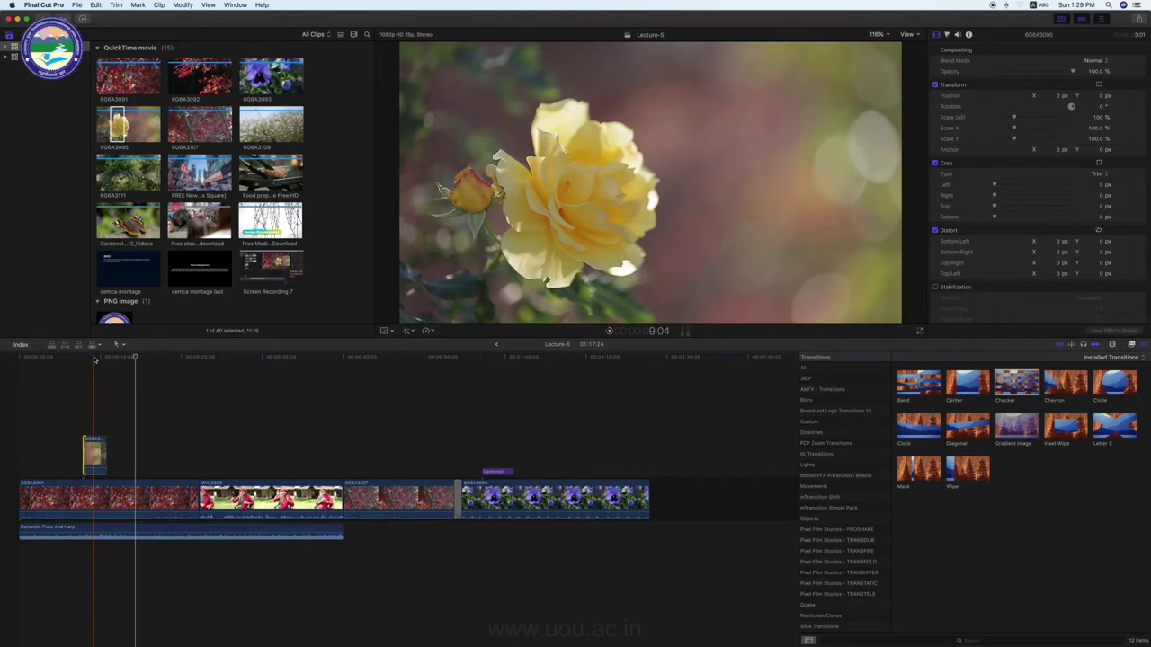
left_click(94, 452)
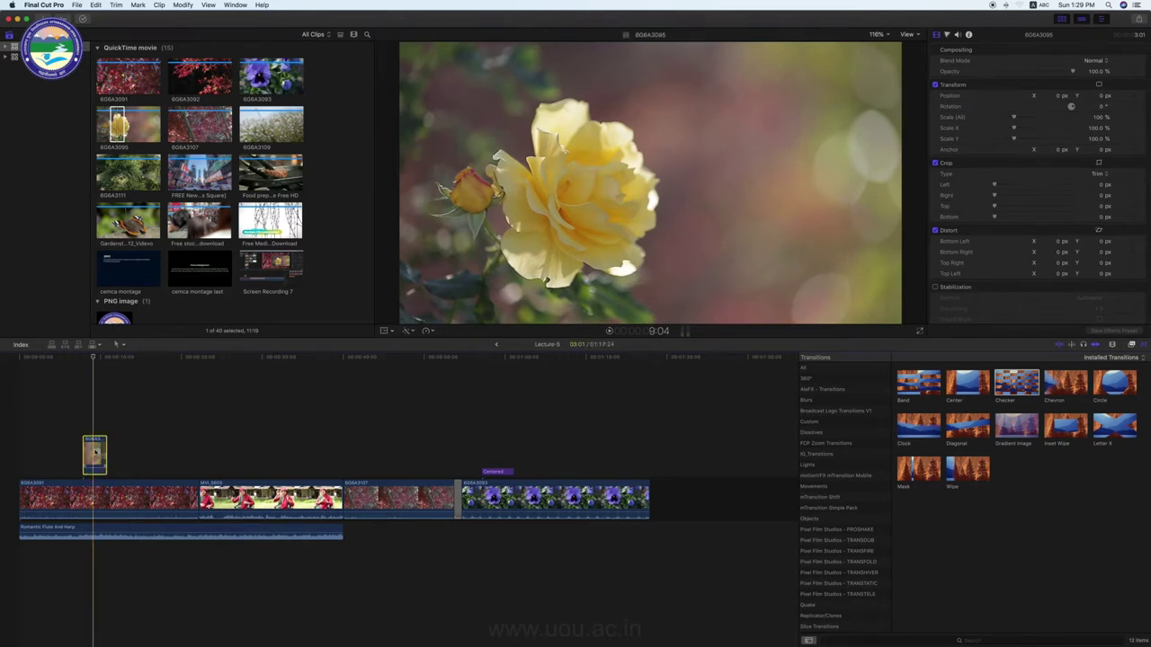
left_click(1102, 60)
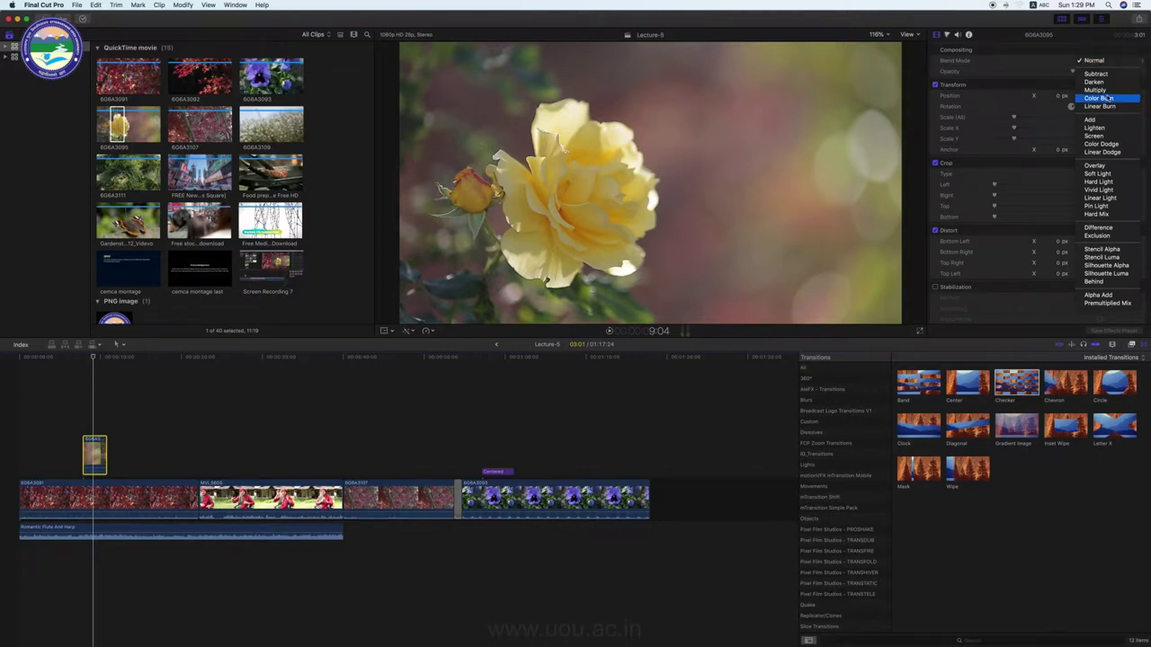
left_click(1108, 99)
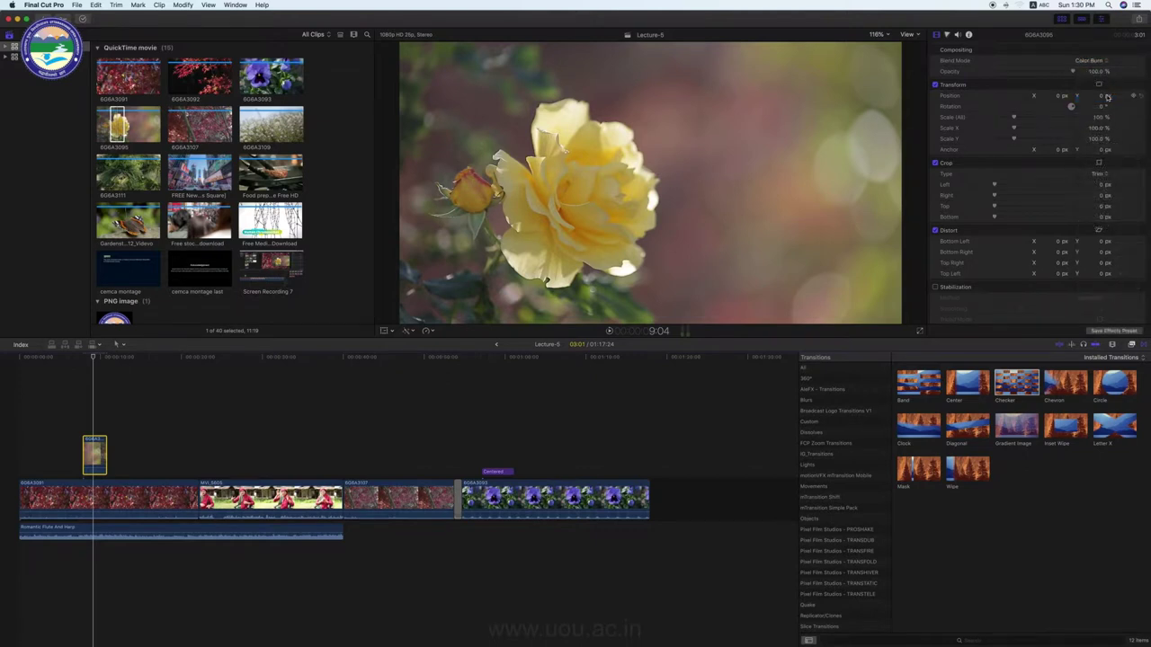
left_click(1098, 60)
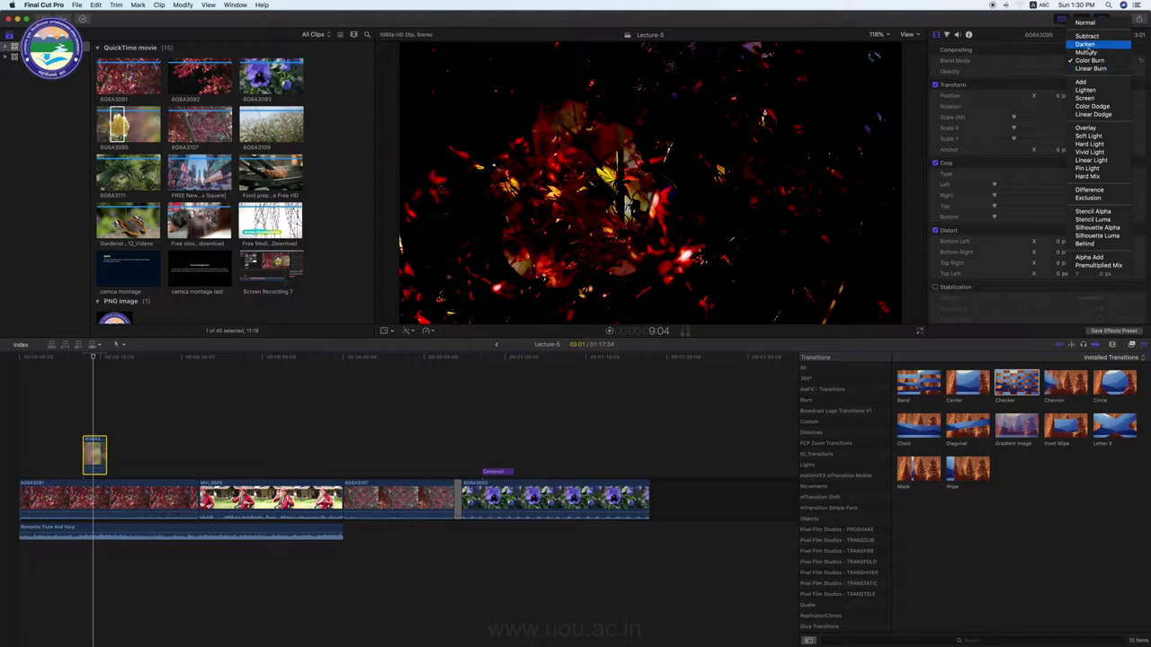
left_click(1089, 49)
left_click(1095, 61)
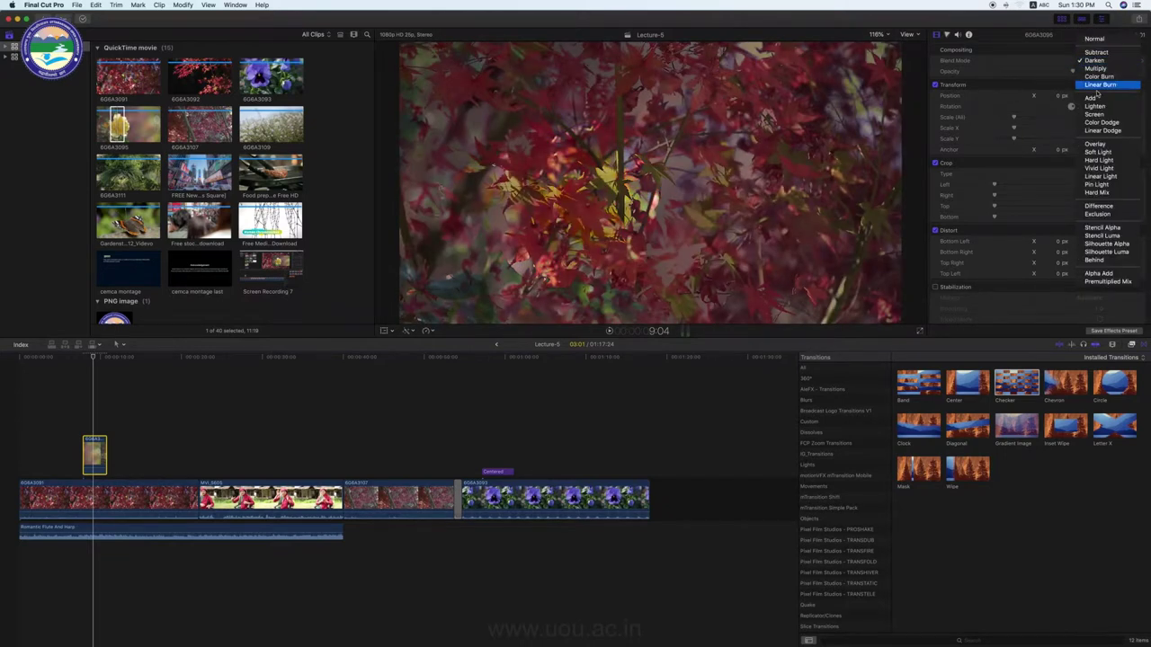
left_click(1096, 153)
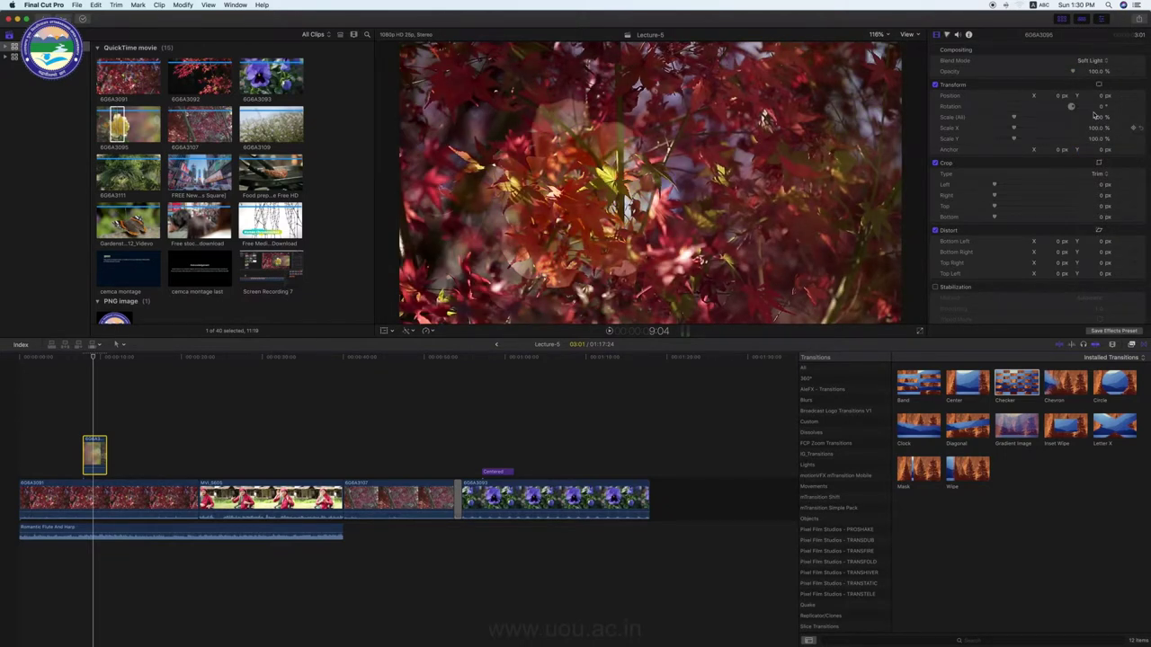
left_click(1096, 60)
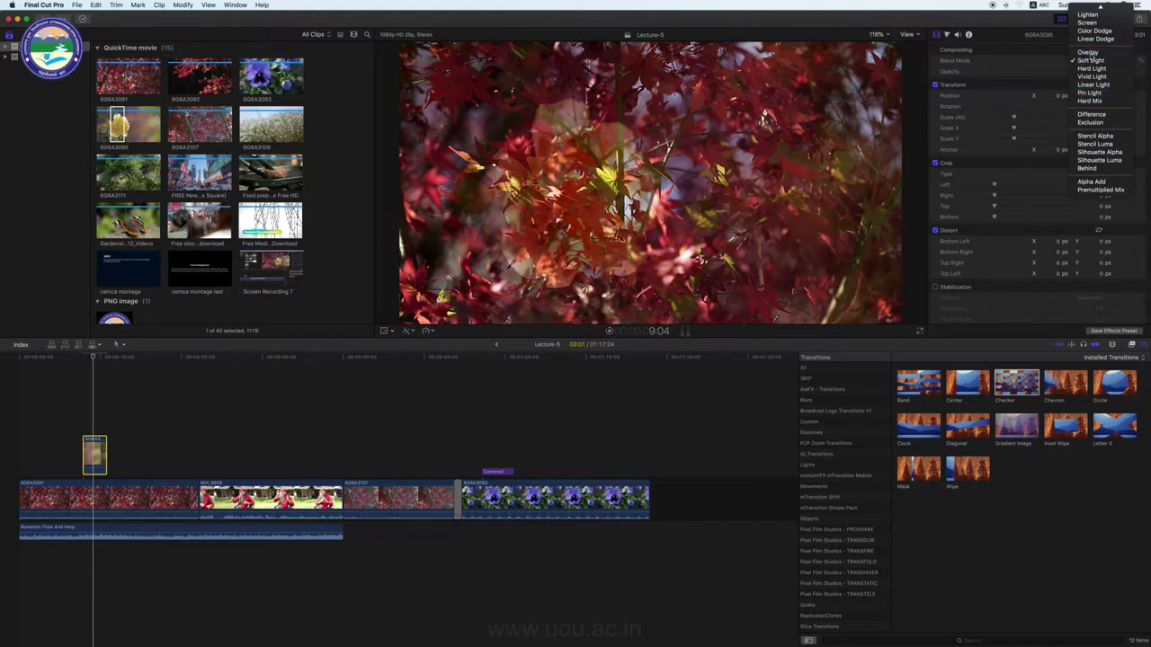
left_click(1089, 52)
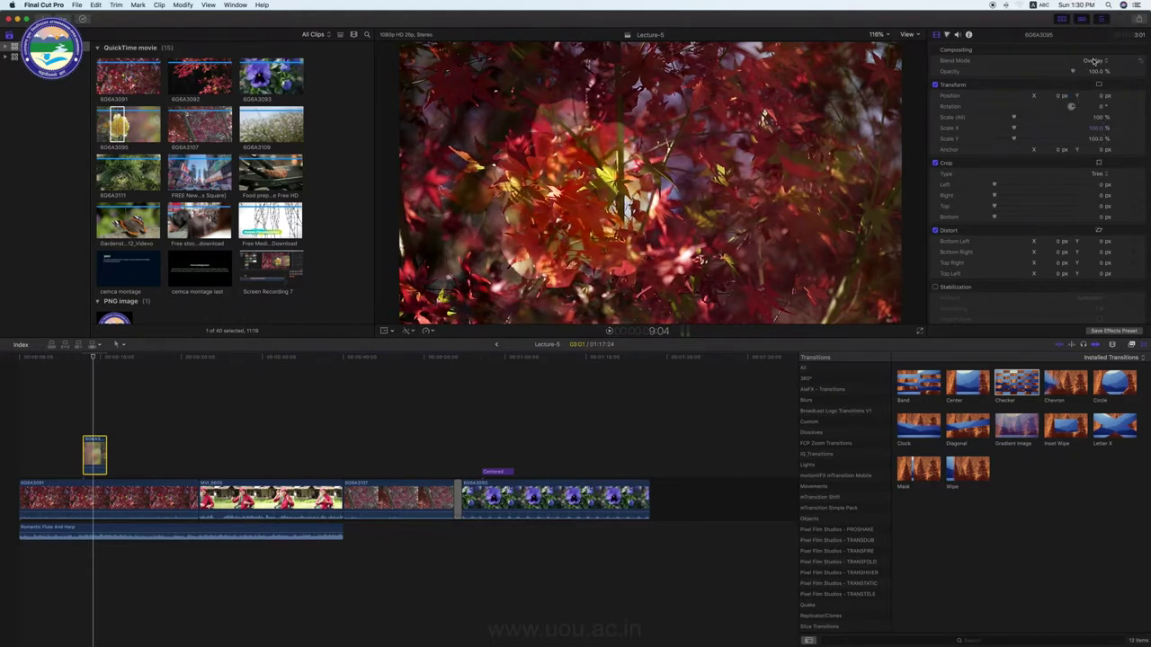
left_click(1094, 60)
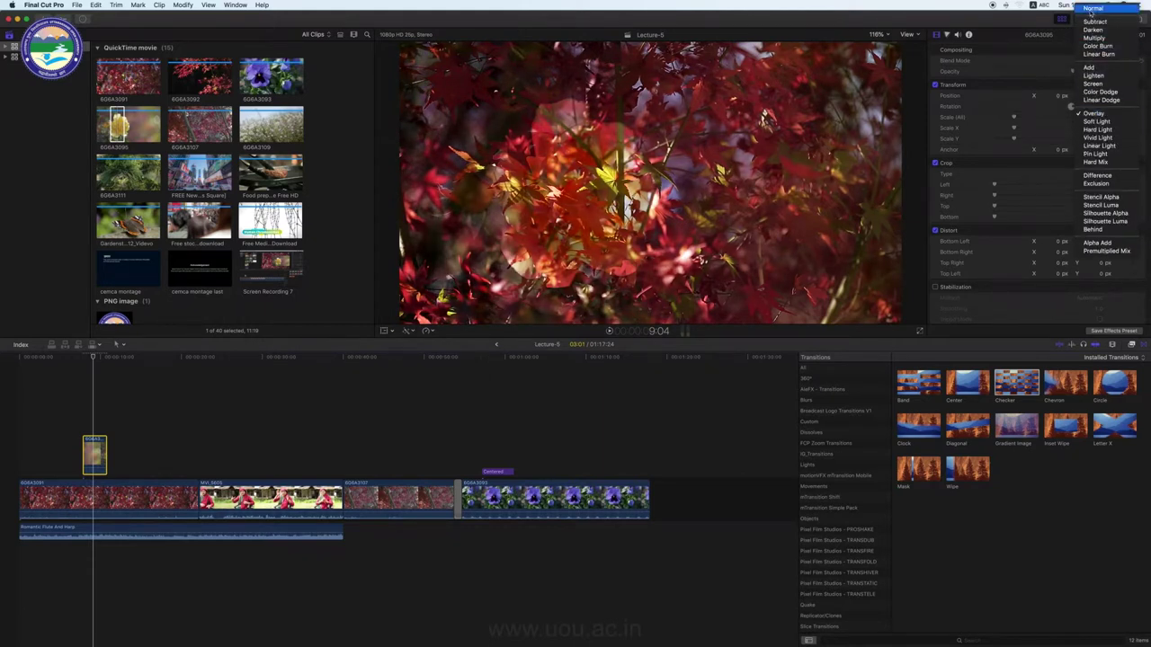
left_click(1090, 9)
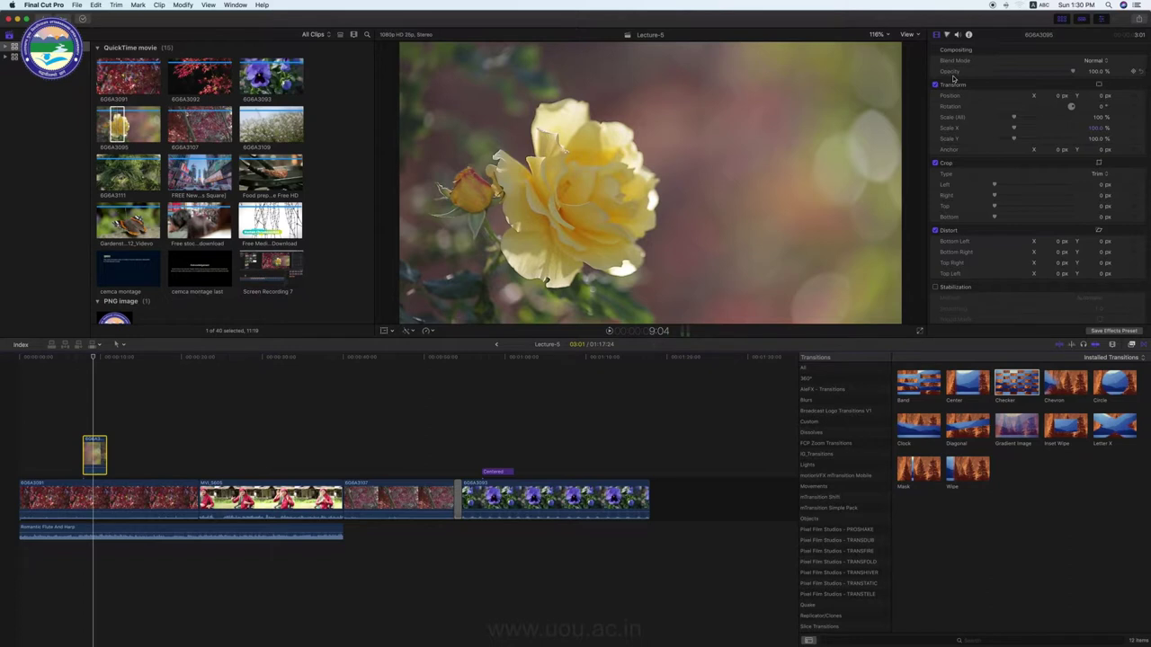
left_click_drag(1075, 72, 1012, 74)
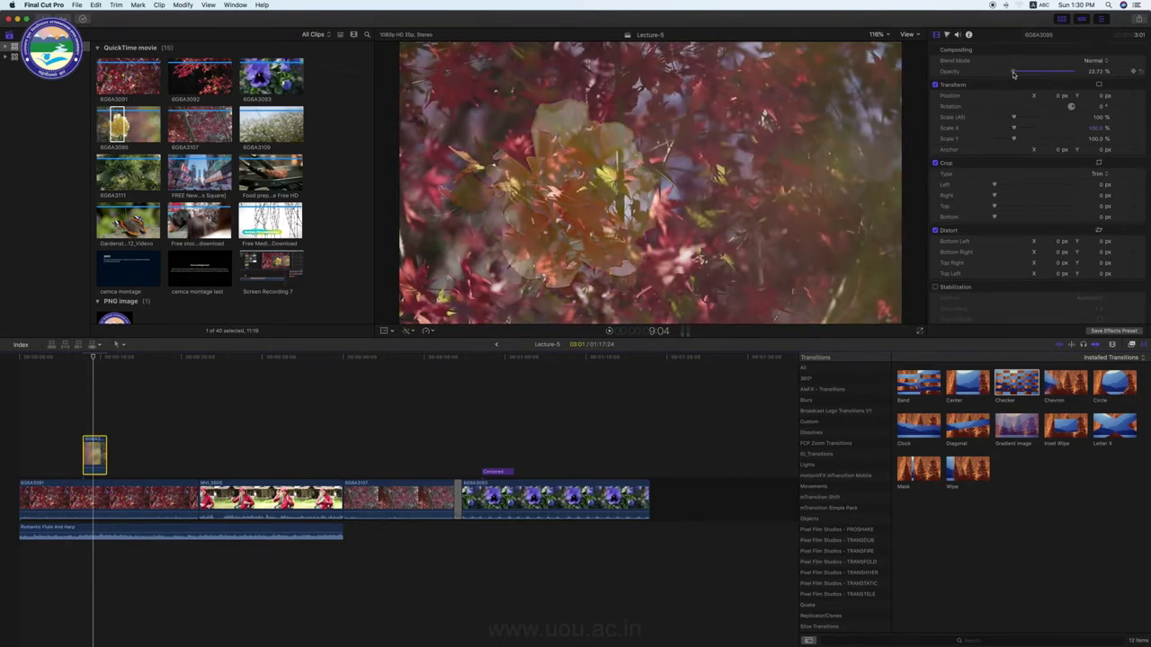
mouse_move(1012, 74)
left_mouse_down()
mouse_move(1035, 78)
mouse_move(990, 74)
mouse_move(1076, 79)
left_mouse_up()
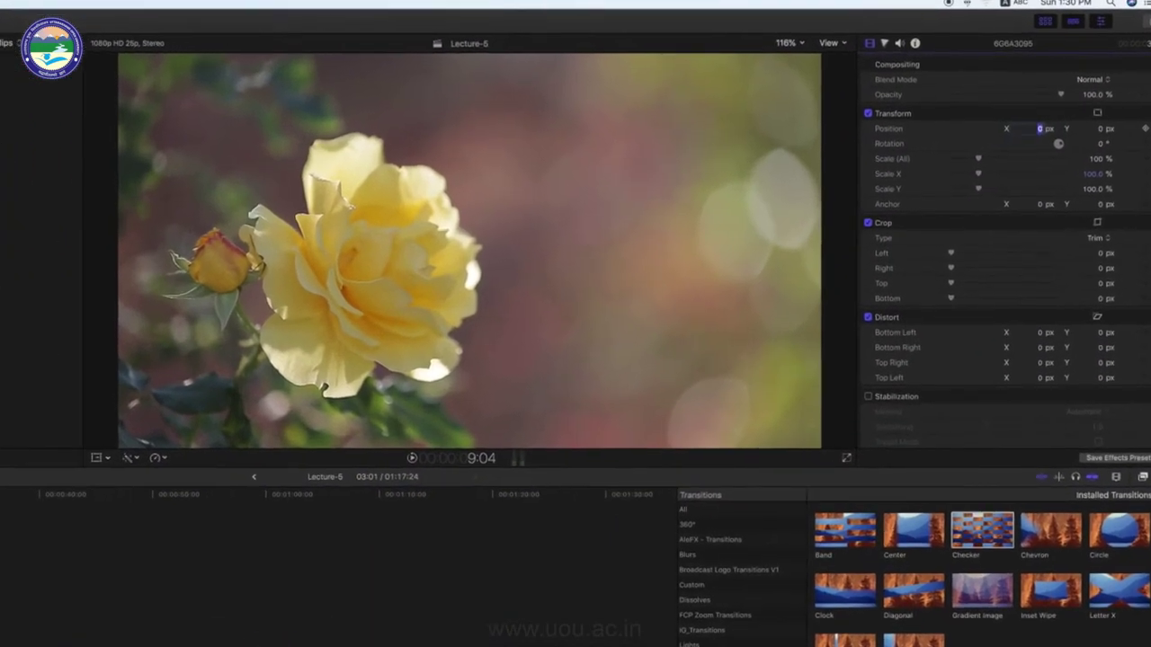
Adjust the rose clip's horizontal position, trying 60 px and settling near 1 px.
type("60")
key("Return")
left_click(1035, 130)
left_click_drag(1035, 130, 953, 131)
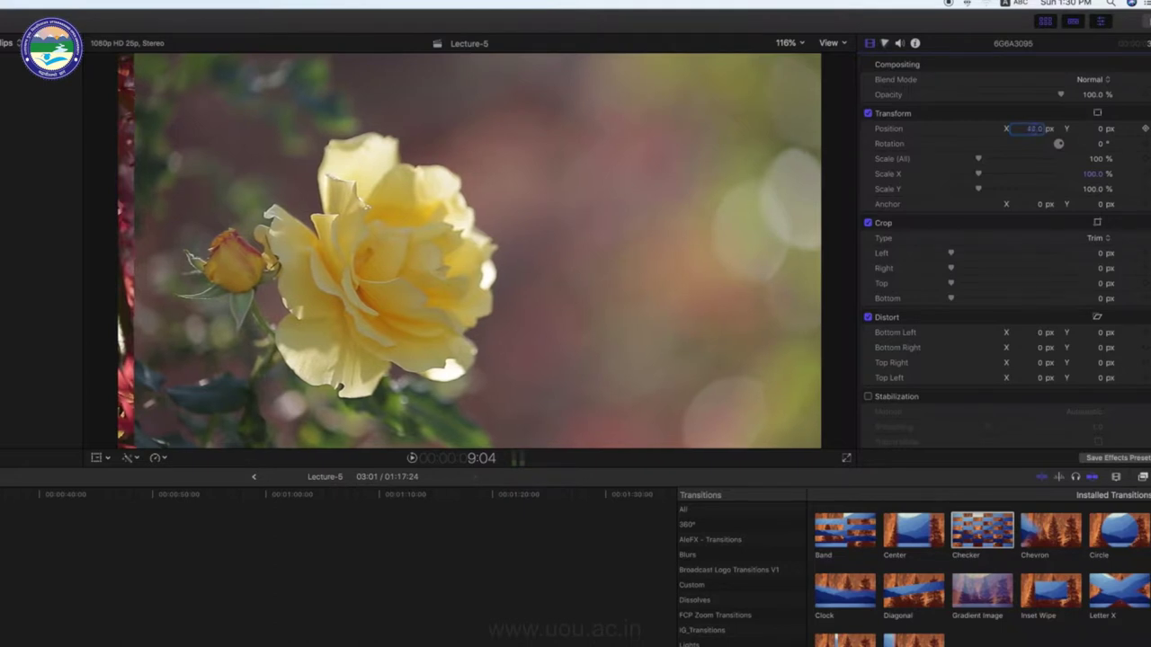
left_click_drag(1029, 129, 1099, 131)
left_click(1102, 131)
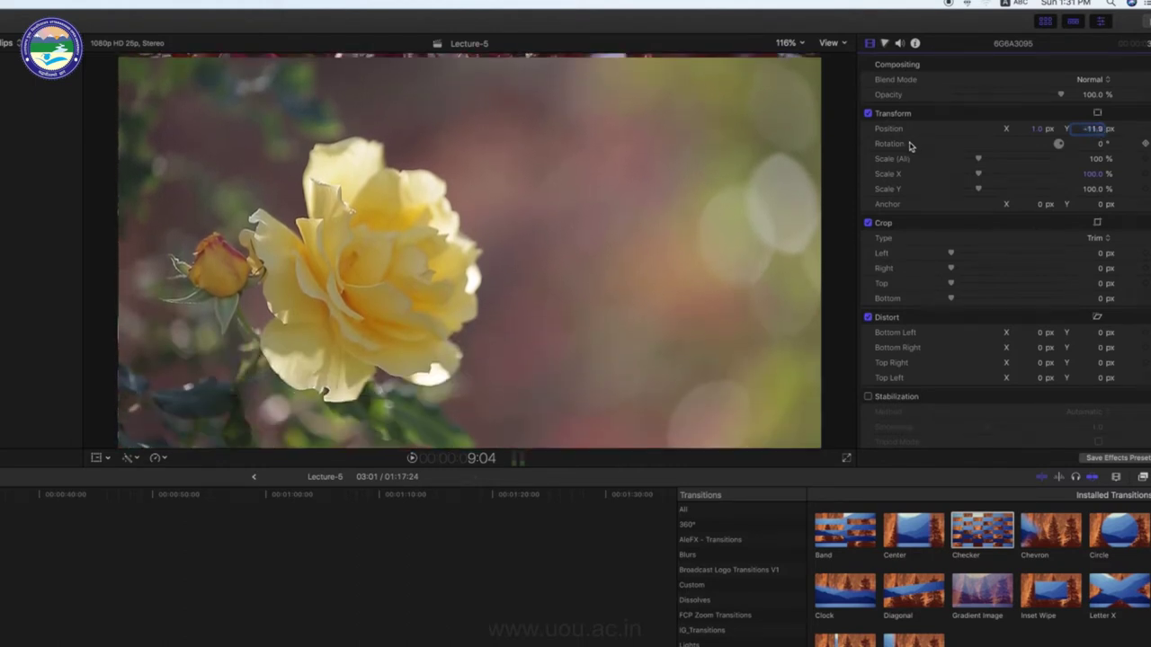
Set the rose clip's rotation to 50°.
left_click_drag(1058, 145, 1063, 147)
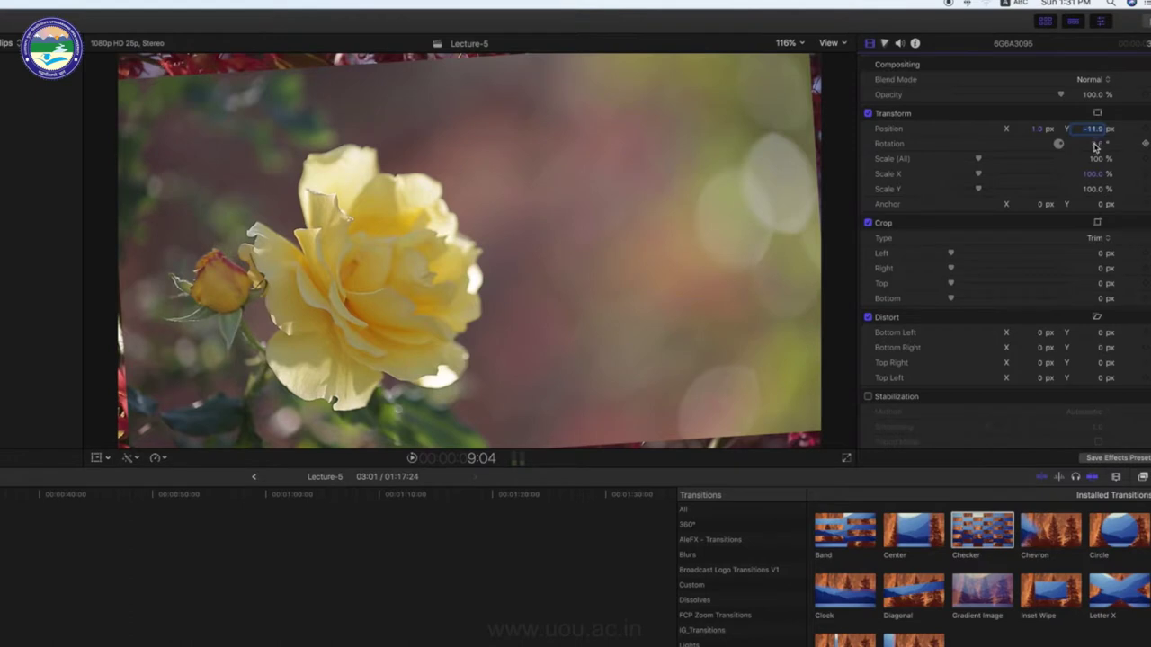
type("50")
key("Return")
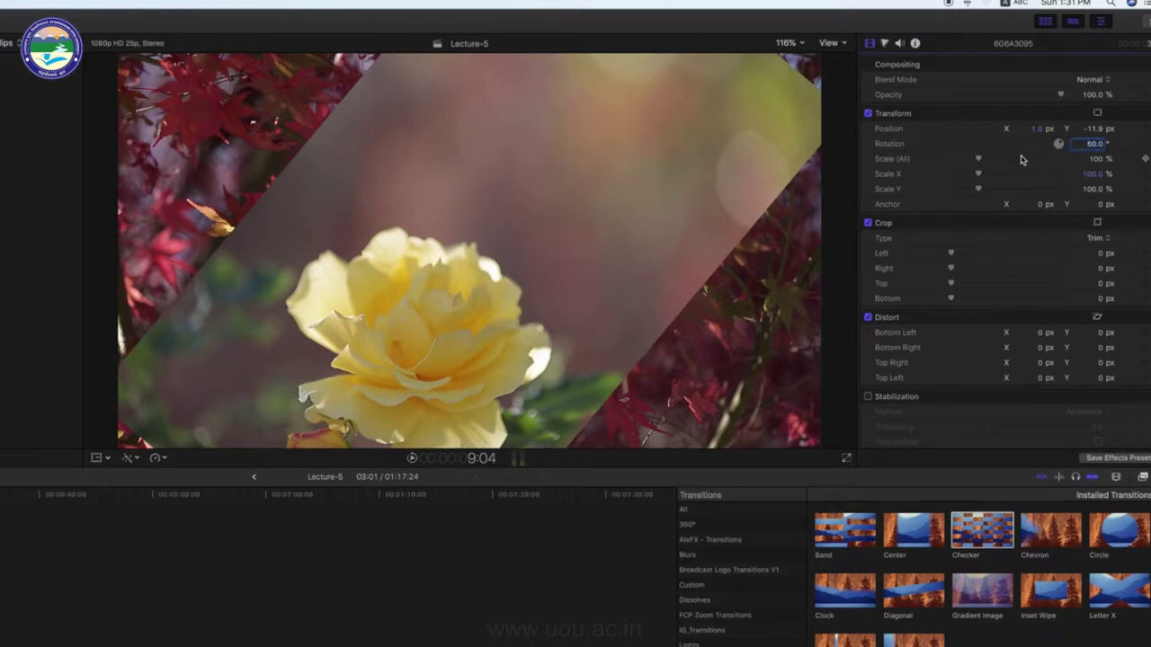
Preview a smaller scale, then reset the rose clip's Scale, Rotation and Position.
left_click_drag(979, 162, 968, 166)
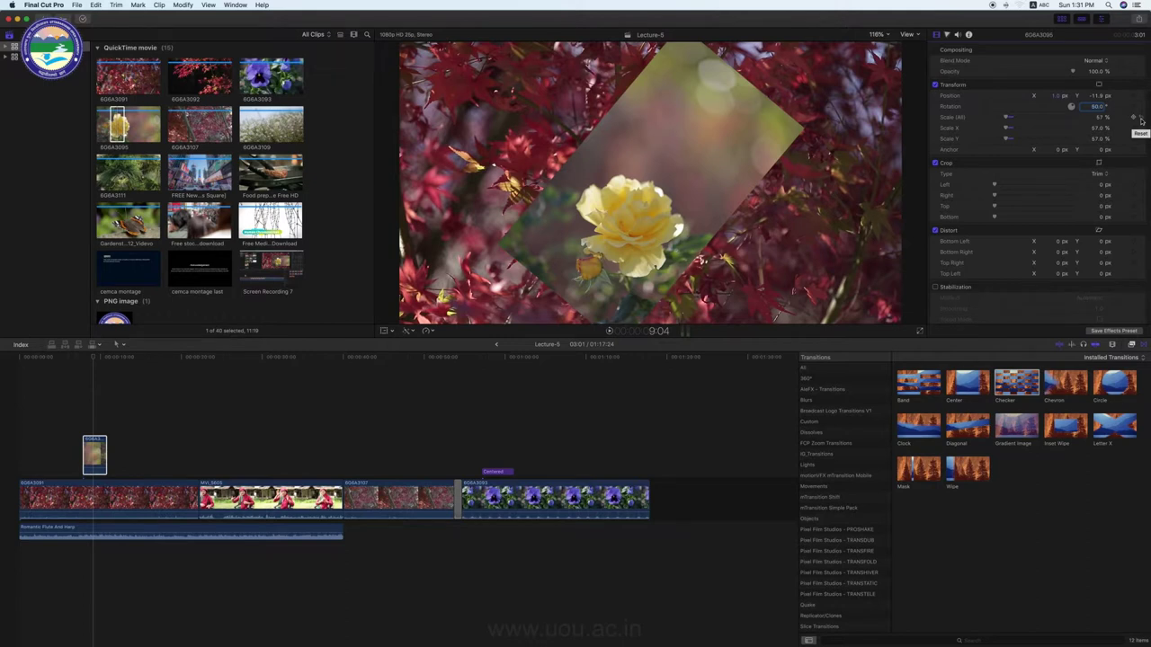
left_click(1140, 119)
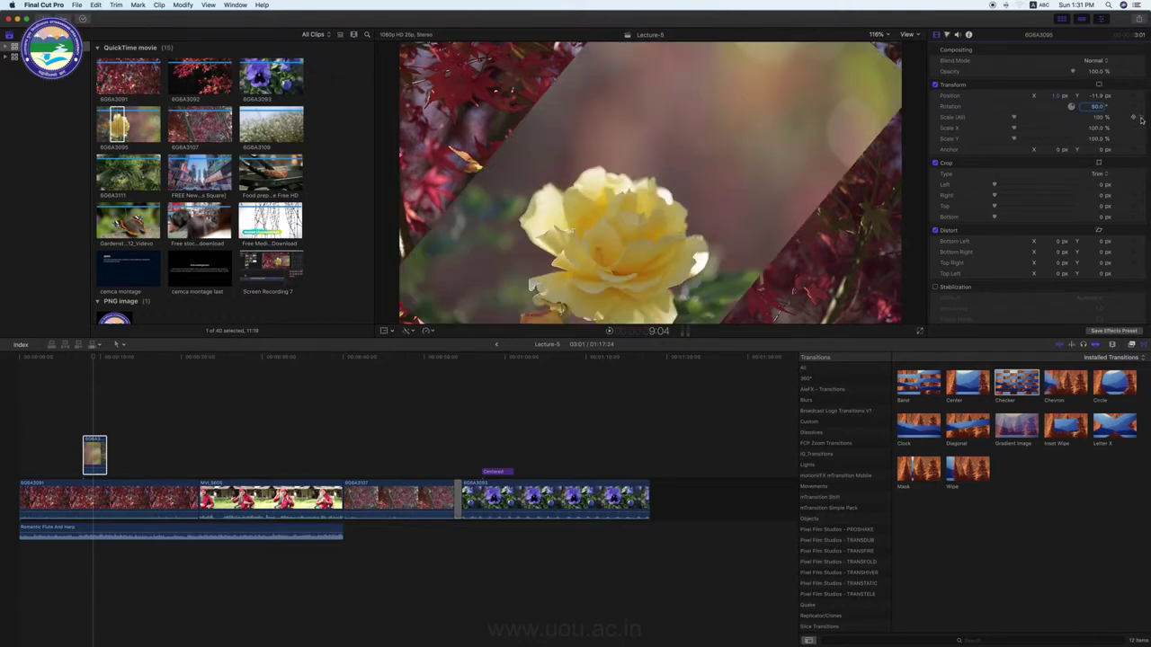
left_click(1143, 109)
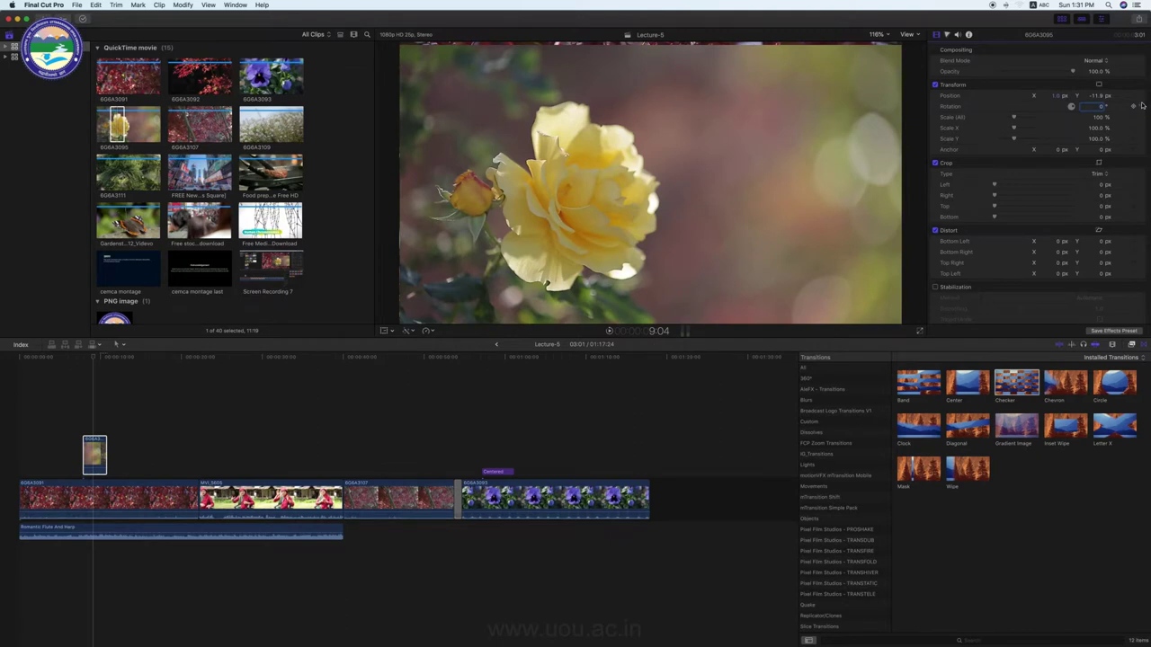
left_click(1141, 97)
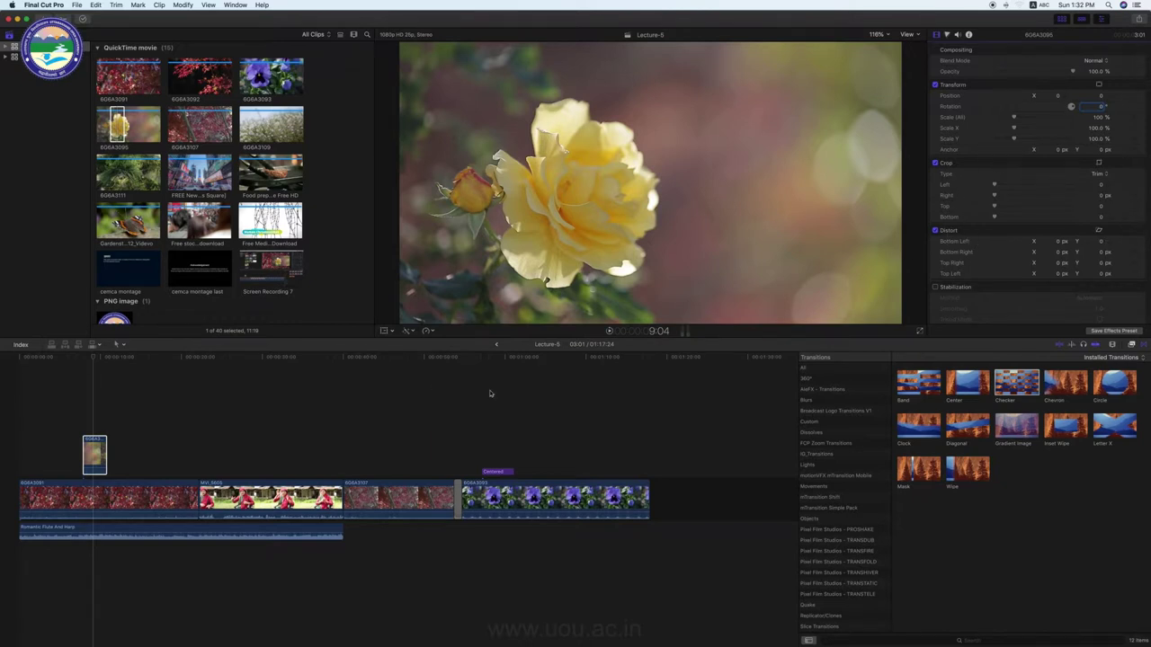
Open the rose clip's color board and raise its Exposure and Saturation.
left_click(390, 331)
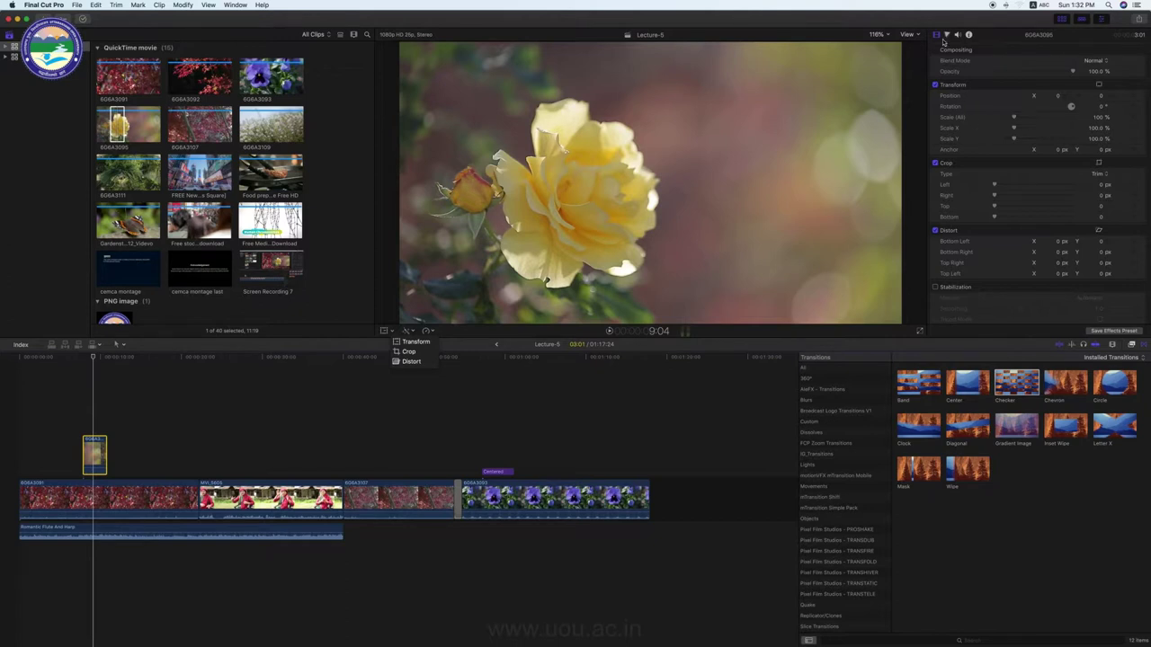
left_click(946, 38)
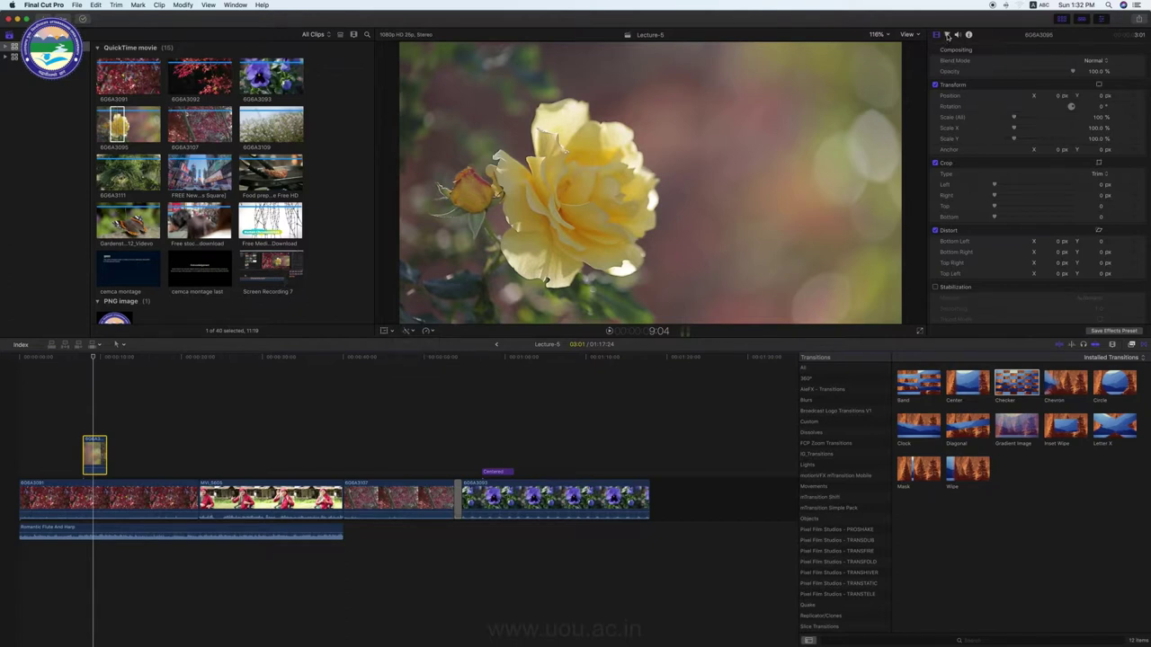
left_click(946, 36)
left_click(1079, 64)
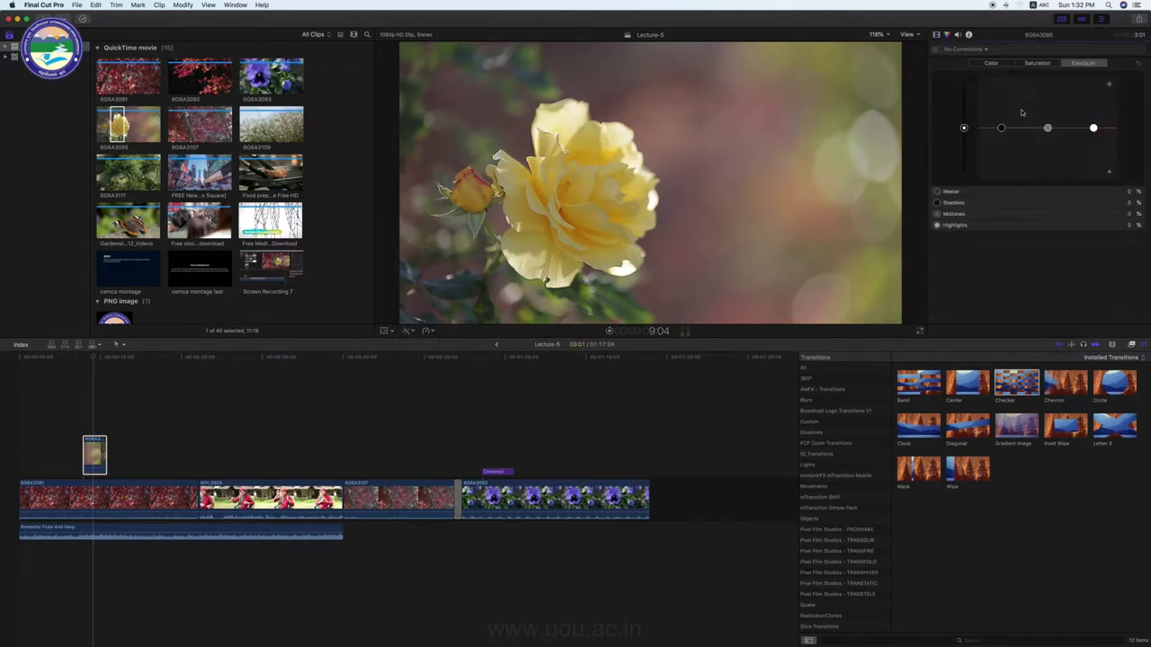
mouse_move(964, 127)
left_mouse_down()
mouse_move(963, 103)
mouse_move(963, 128)
left_mouse_up()
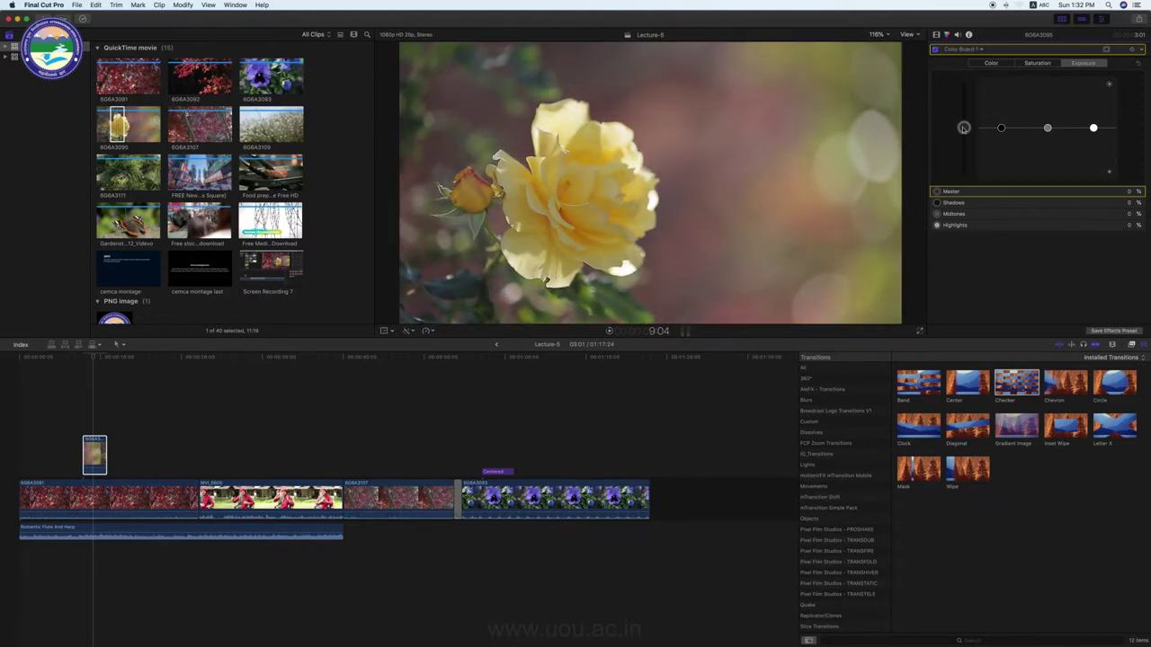
left_click(1036, 63)
mouse_move(963, 127)
left_mouse_down()
mouse_move(964, 107)
mouse_move(964, 168)
mouse_move(964, 114)
mouse_move(963, 130)
mouse_move(984, 107)
mouse_move(1077, 90)
mouse_move(998, 129)
left_mouse_up()
Reset the Color tint to neutral and show MVI_5605's audio settings.
left_click(989, 62)
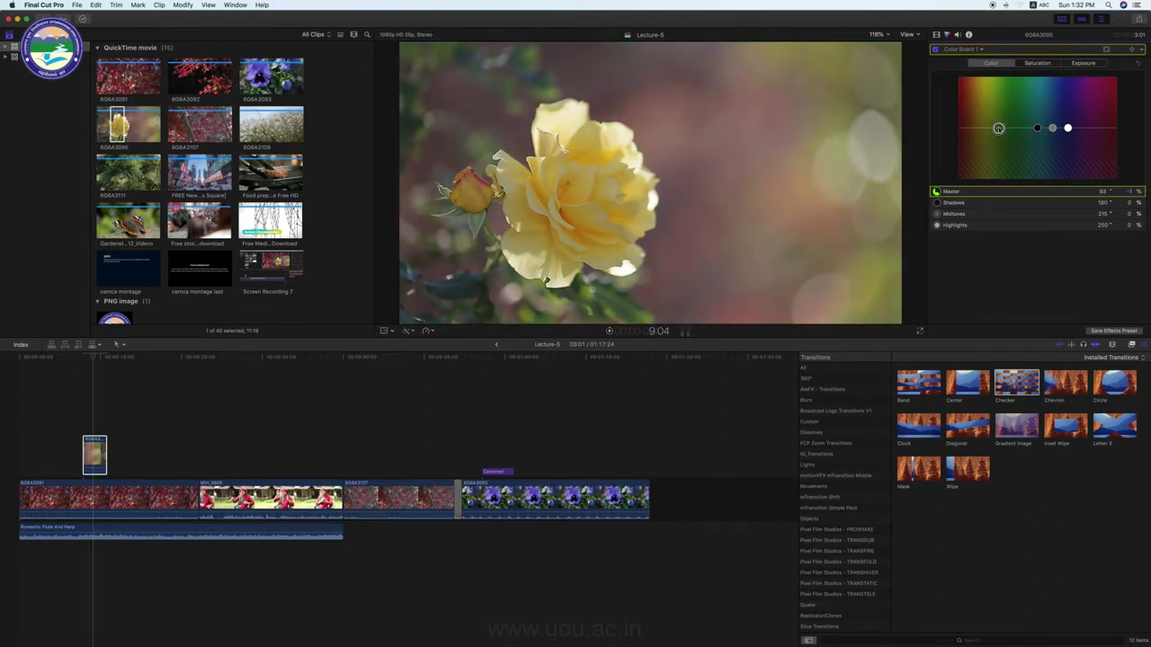
left_click(1137, 64)
left_click(958, 34)
left_click(269, 518)
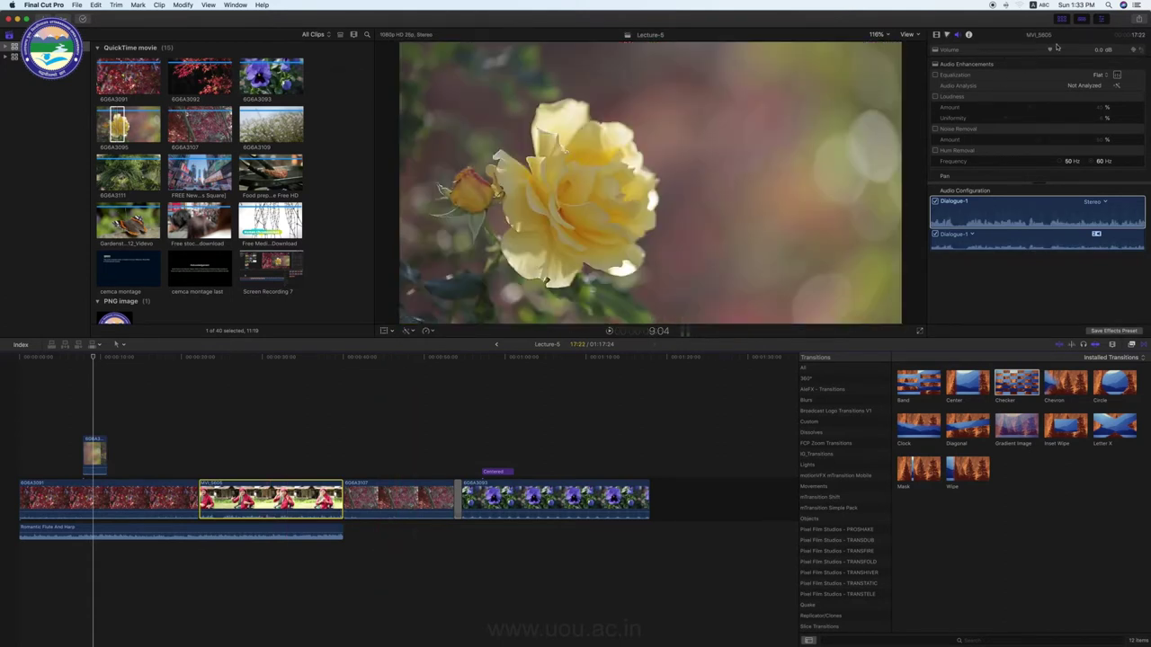
Set MVI_5605's volume to about -9.9 dB and show its file information.
mouse_move(1049, 51)
left_mouse_down()
mouse_move(1001, 51)
mouse_move(1072, 52)
left_mouse_up()
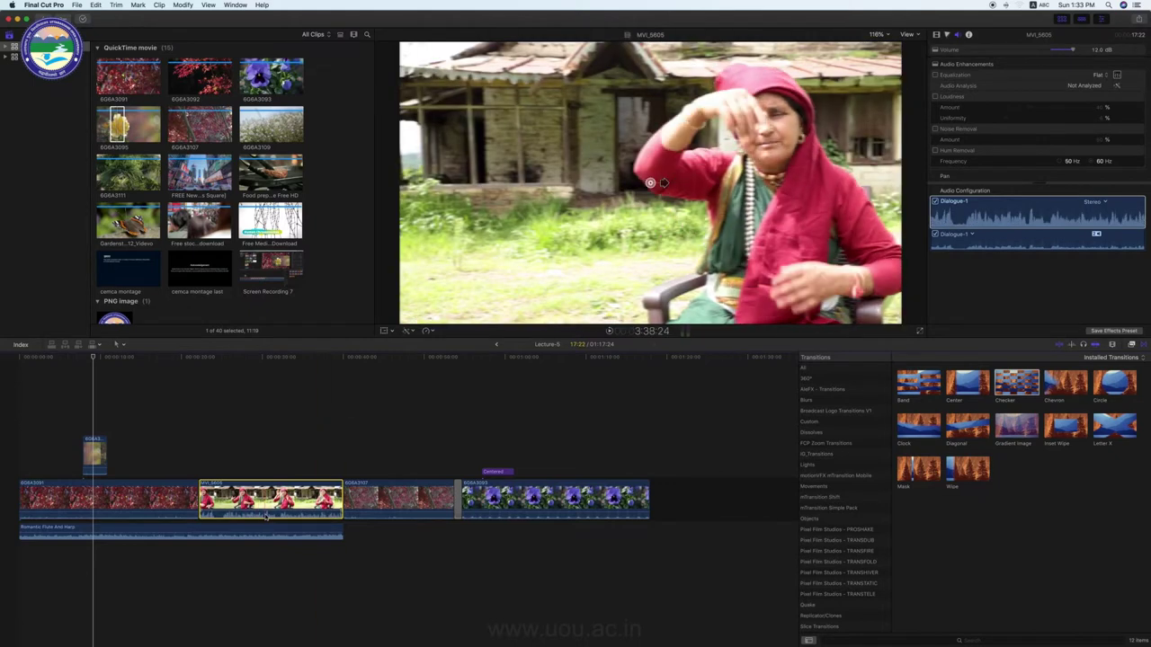
left_click_drag(1072, 51, 1047, 50)
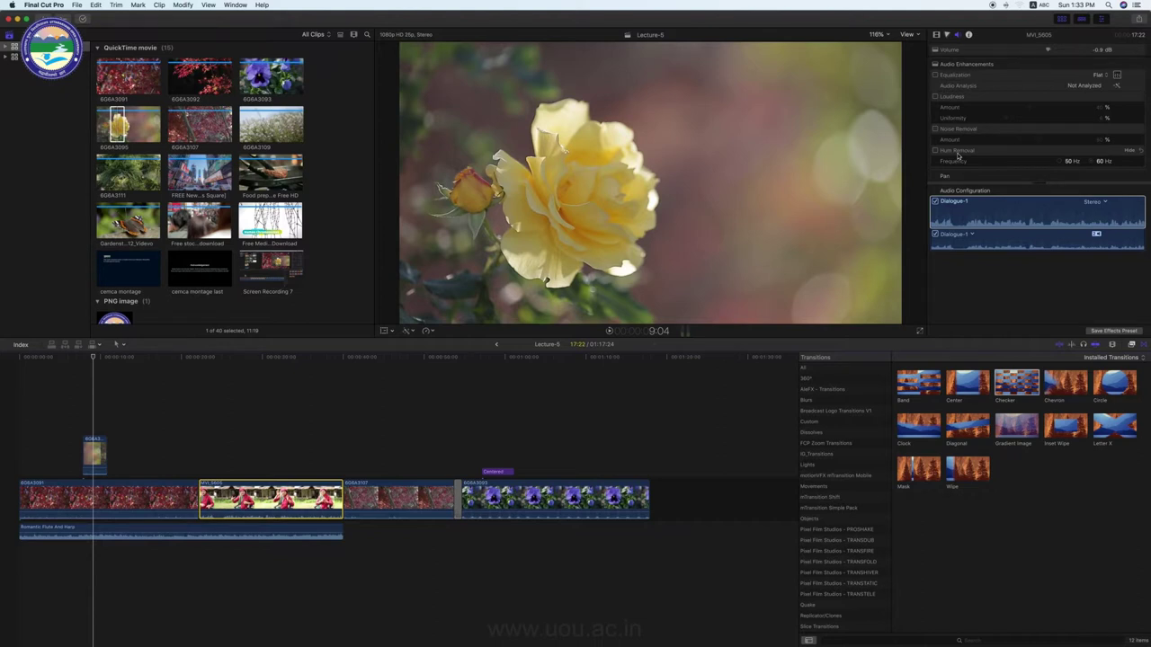
left_click(968, 35)
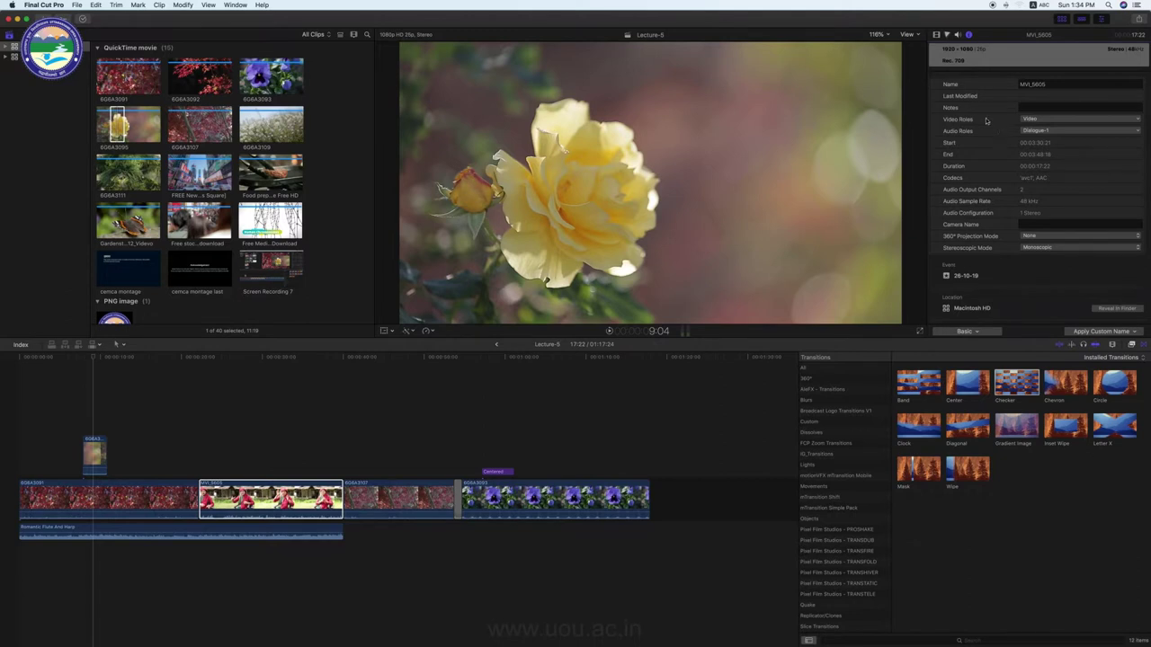
Show the rose clip's Video inspector, turn on on-screen Transform handles, and zoom the viewer to 50%.
left_click(934, 34)
left_click(392, 333)
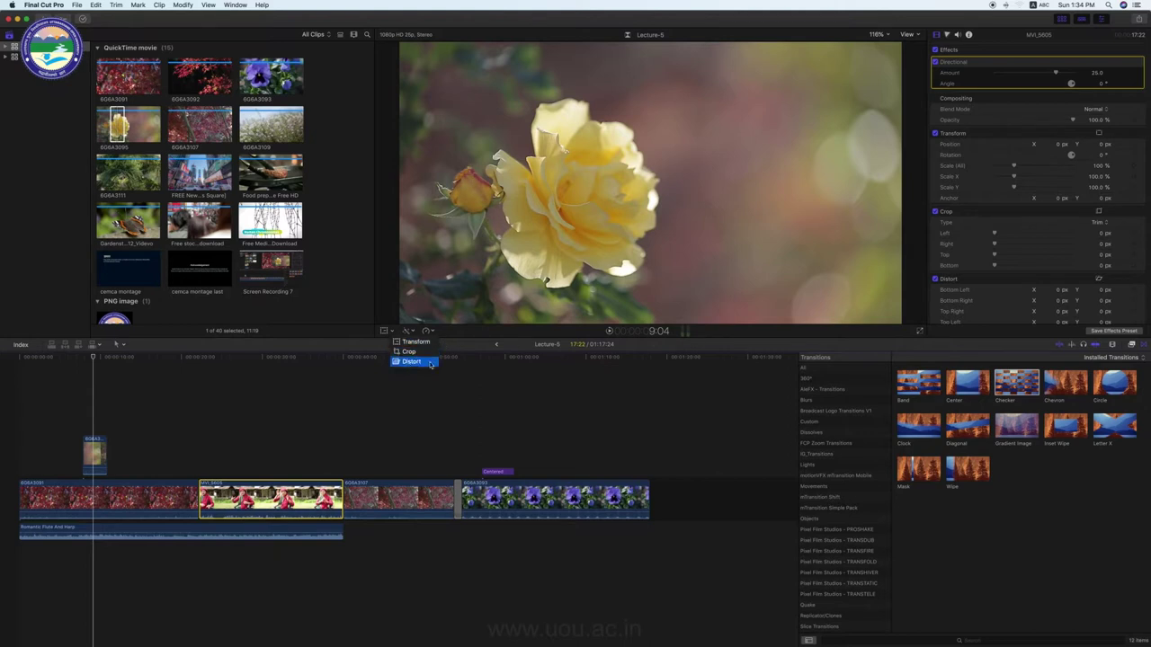
left_click(430, 363)
left_click(413, 342)
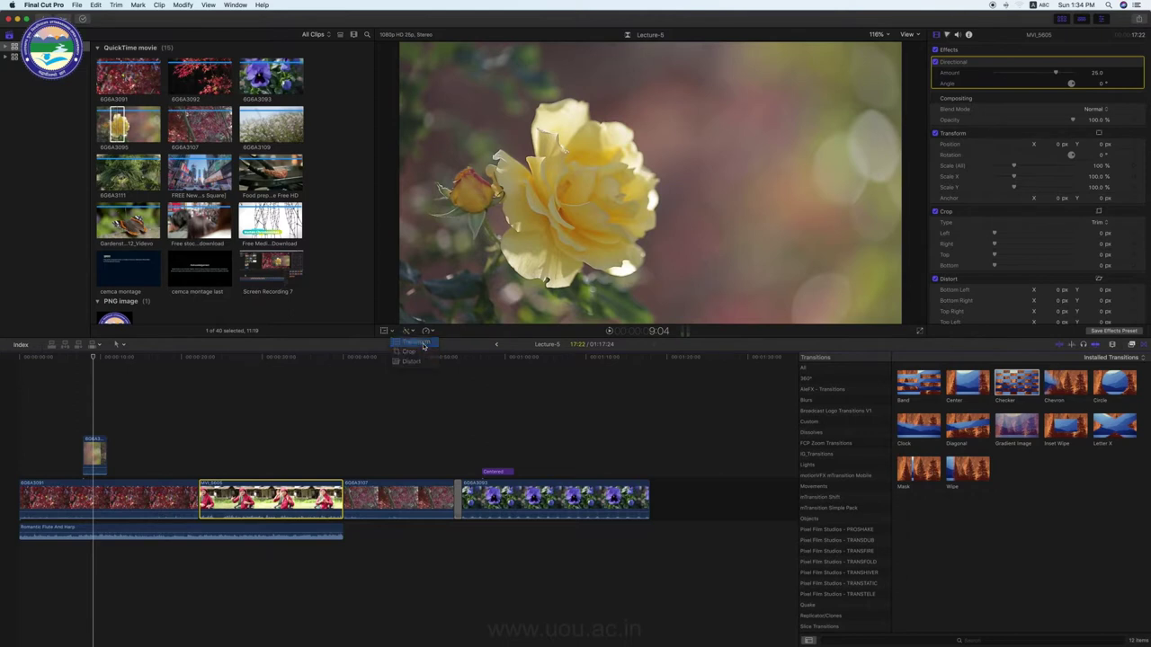
left_click(876, 34)
left_click(884, 72)
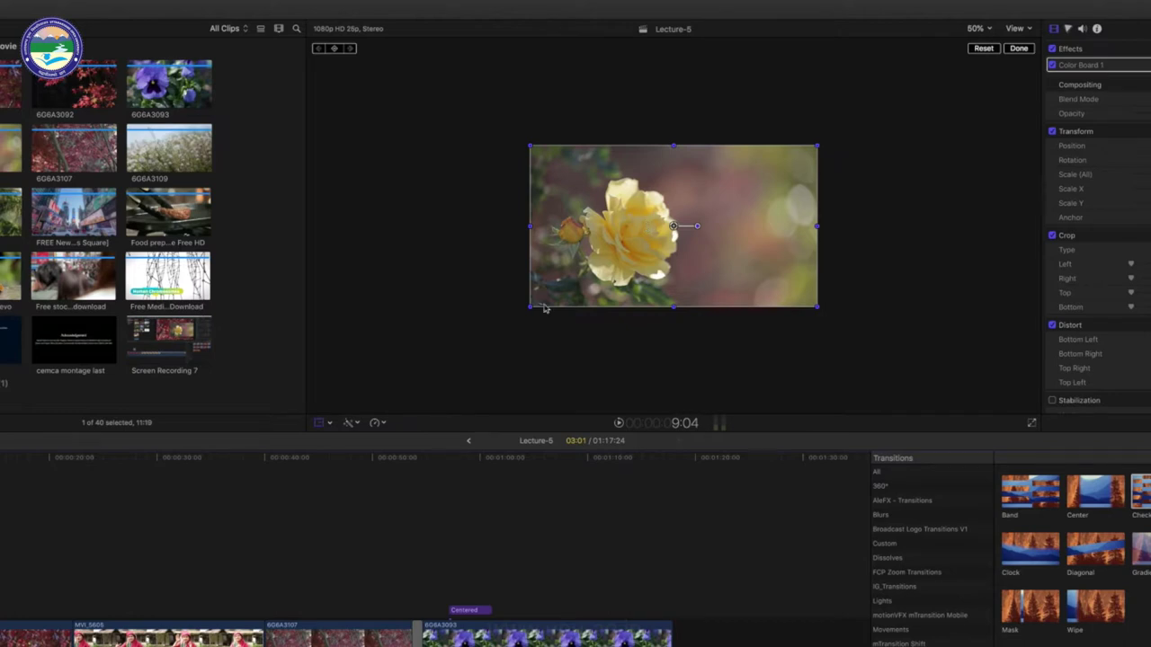
Scale the rose clip into an inset over the red leaves, reposition it and tilt it slightly.
left_click_drag(528, 309, 527, 309)
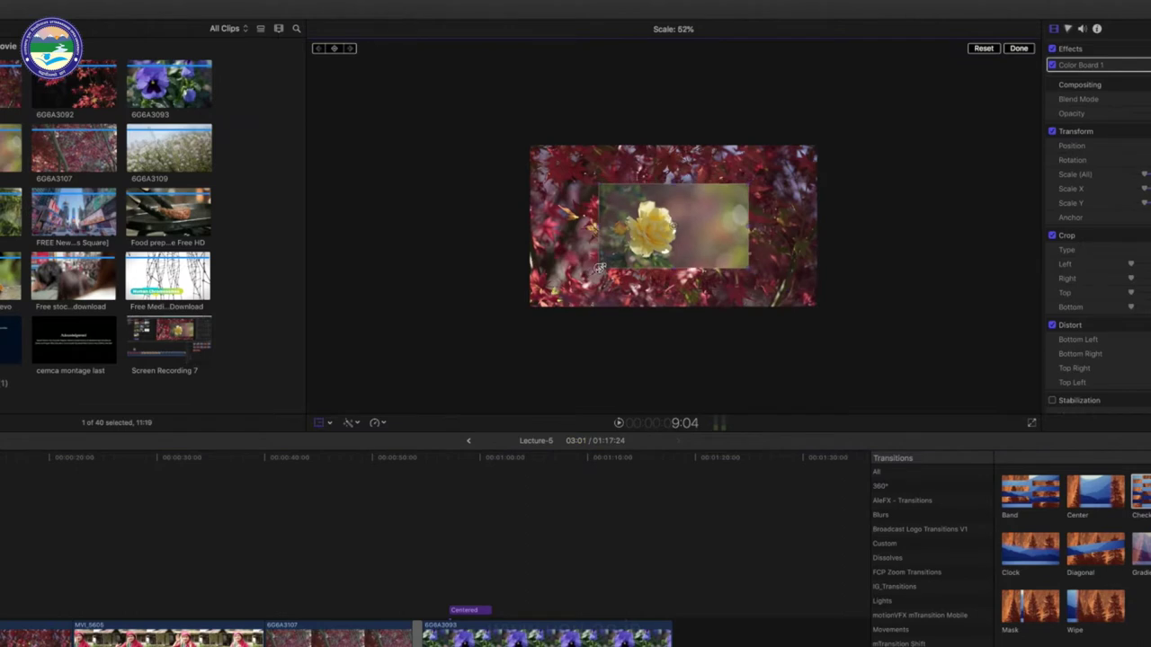
left_click_drag(528, 145, 550, 158)
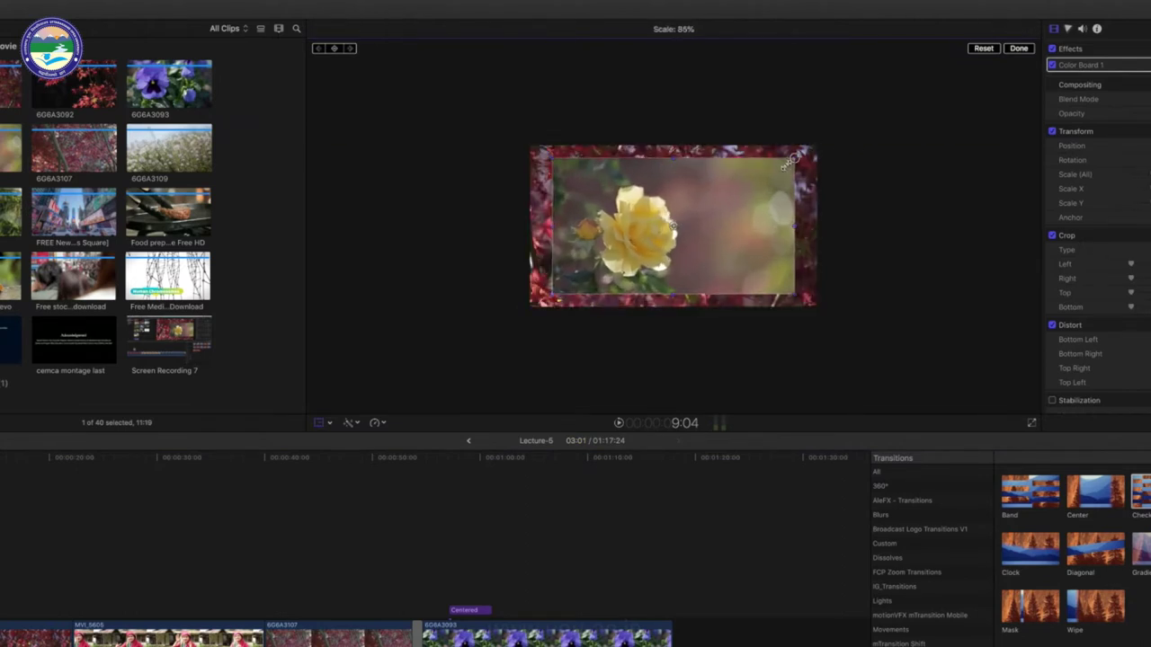
left_click_drag(795, 159, 742, 187)
left_click_drag(746, 266, 779, 297)
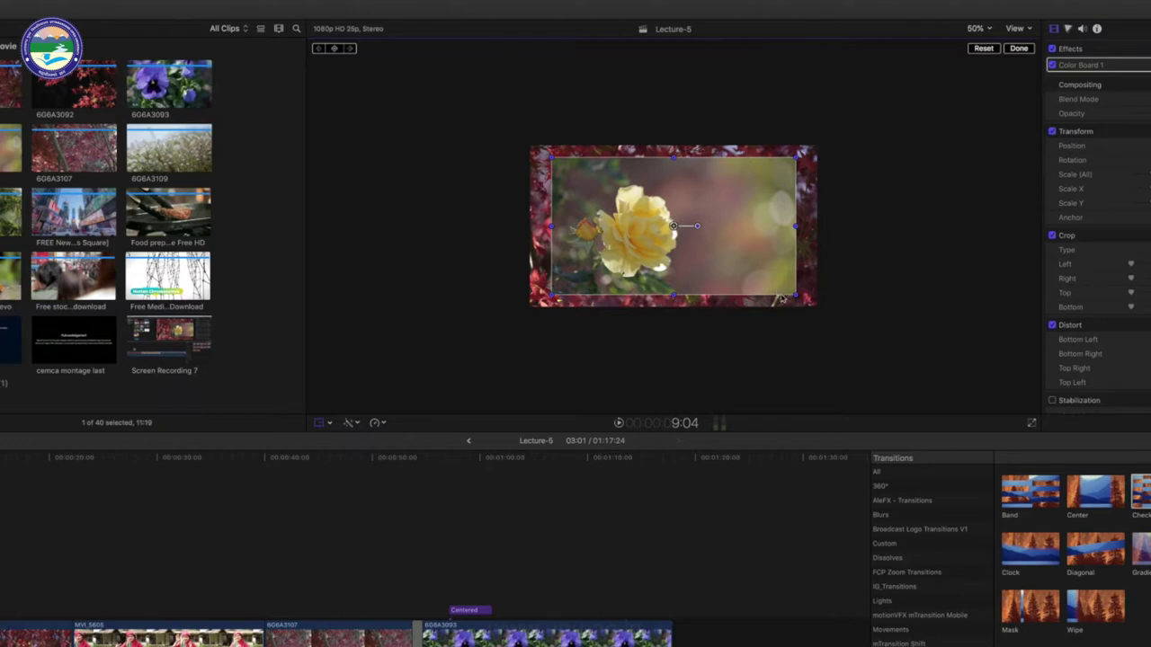
left_click_drag(795, 296, 775, 284)
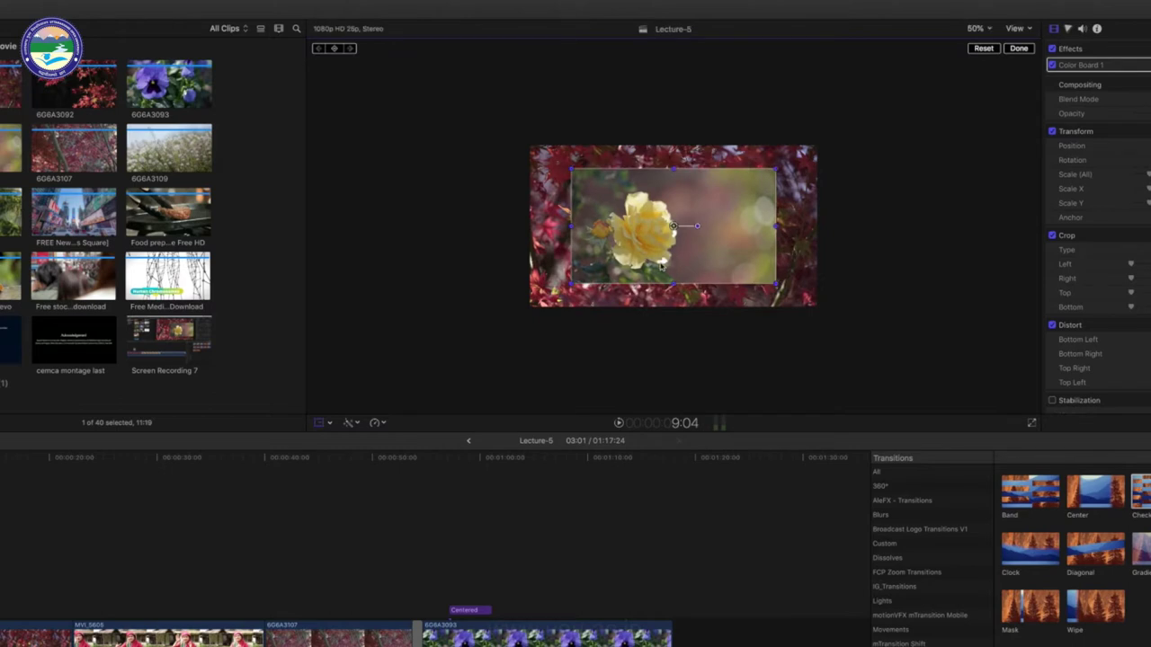
left_click_drag(663, 267, 697, 242)
mouse_move(629, 267)
left_mouse_down()
mouse_move(720, 228)
mouse_move(695, 234)
mouse_move(707, 218)
left_mouse_up()
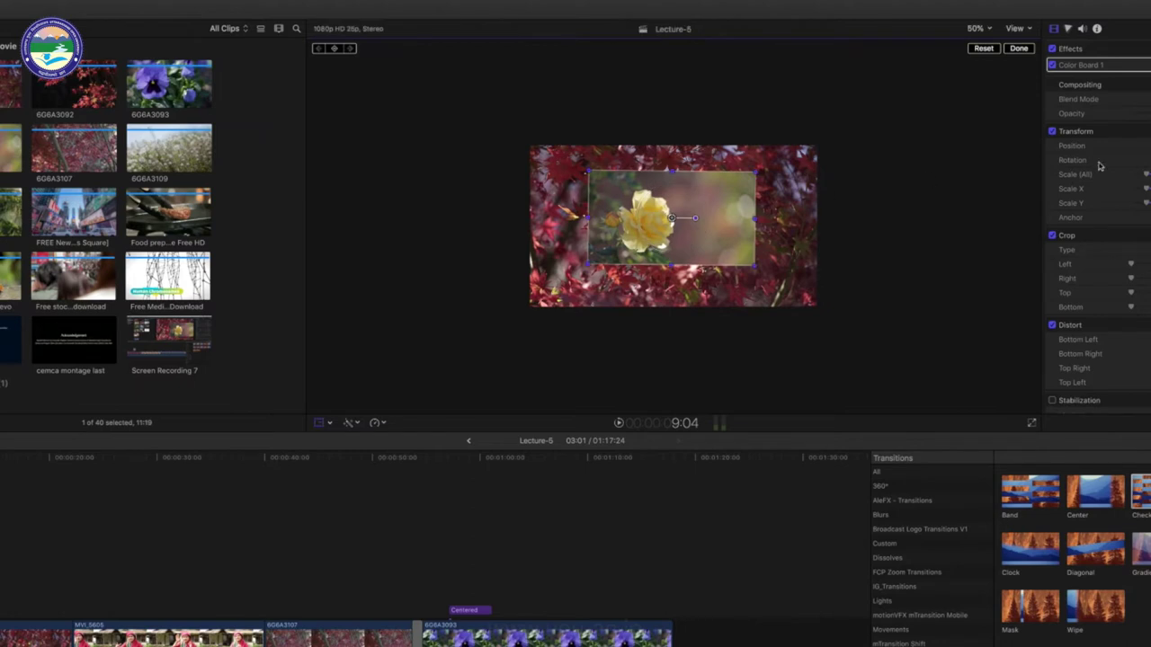
left_click_drag(698, 221, 709, 219)
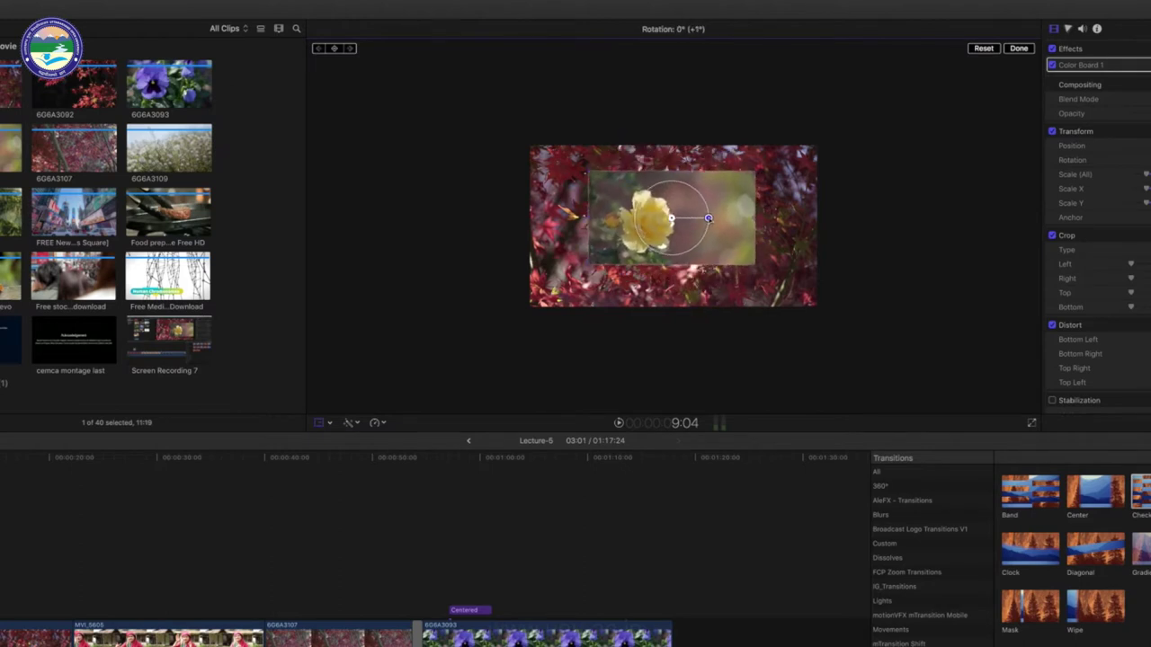
left_click(1019, 47)
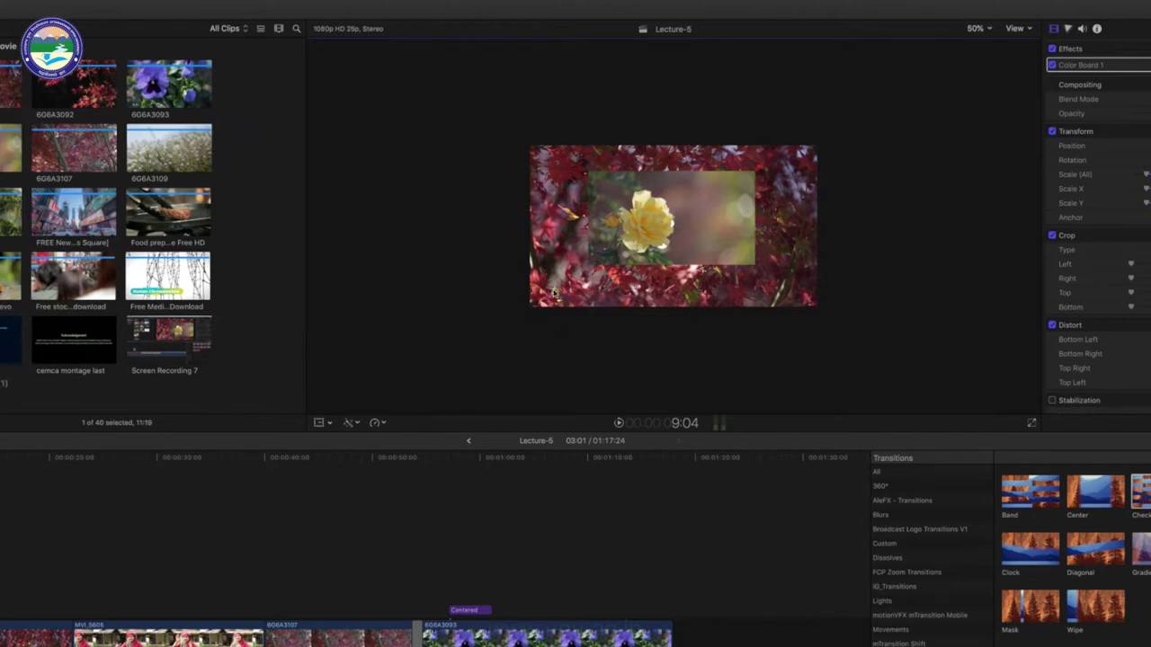
Reset the rose clip's transform to full frame and switch the viewer to Crop mode.
left_click(319, 423)
left_click(983, 49)
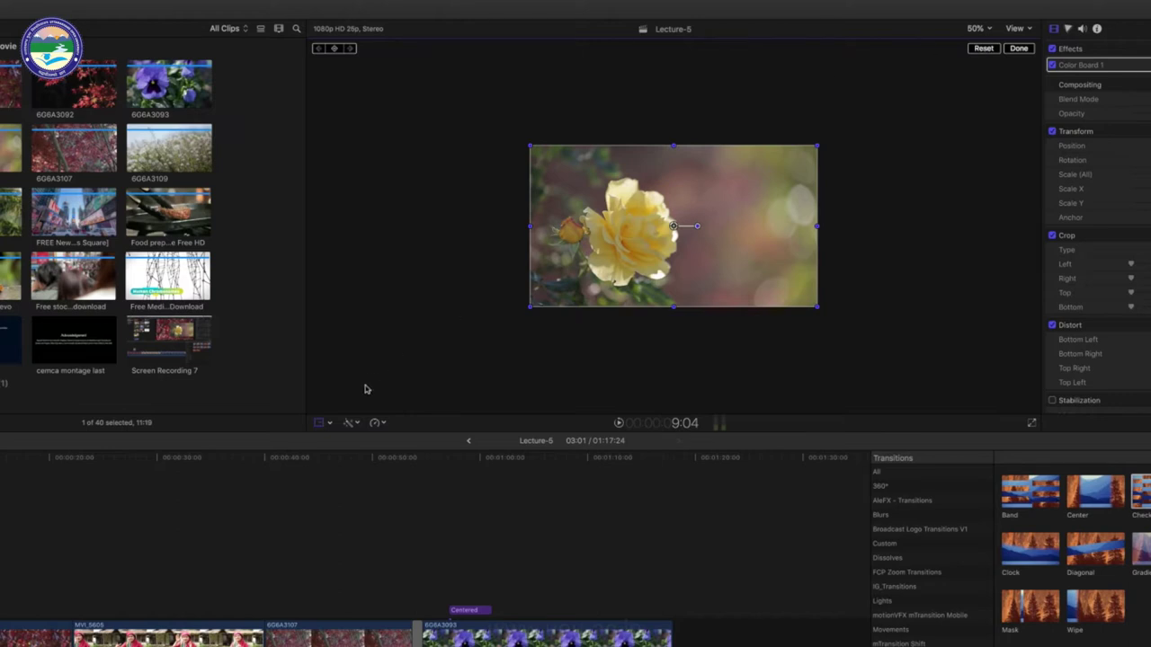
left_click(328, 423)
left_click(354, 451)
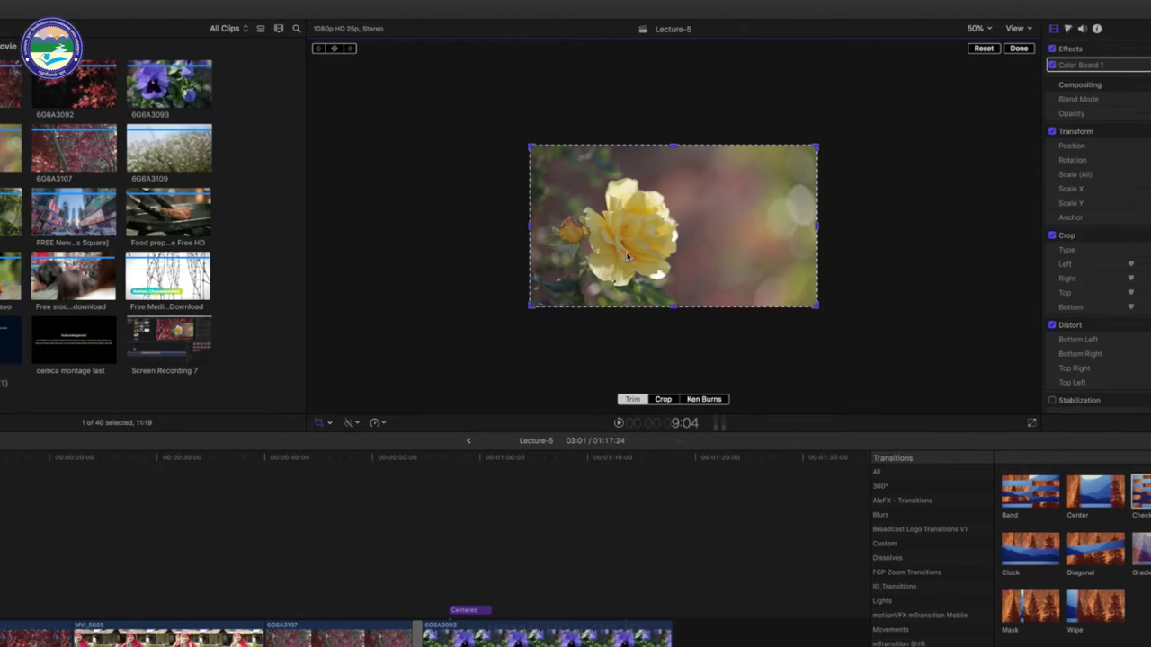
Trim the rose clip's left, top, bottom and right edges inward and apply the trim.
left_click_drag(531, 307, 567, 288)
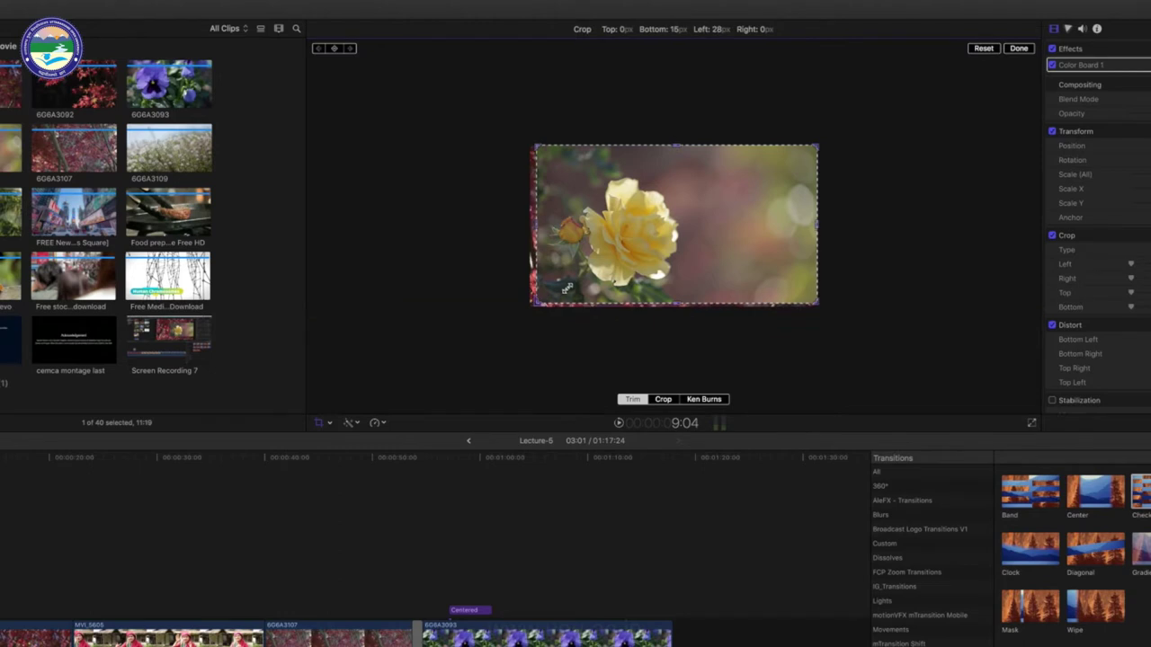
mouse_move(574, 151)
left_mouse_down()
mouse_move(589, 164)
mouse_move(577, 162)
left_mouse_up()
left_click_drag(698, 164, 711, 181)
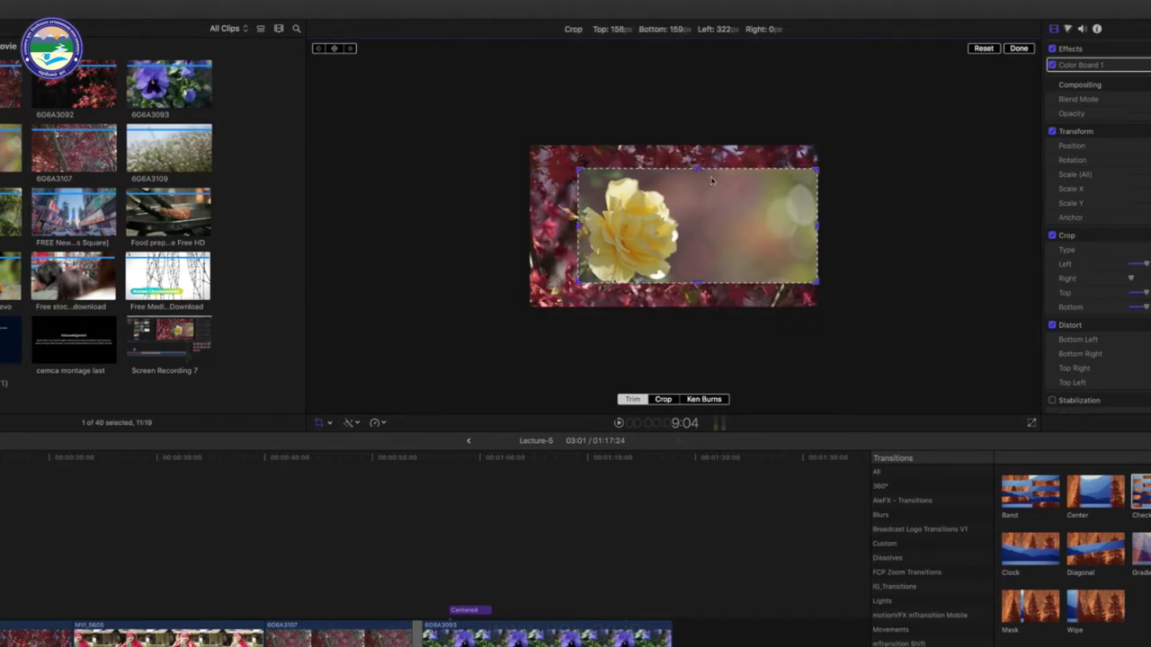
left_click_drag(817, 225, 764, 227)
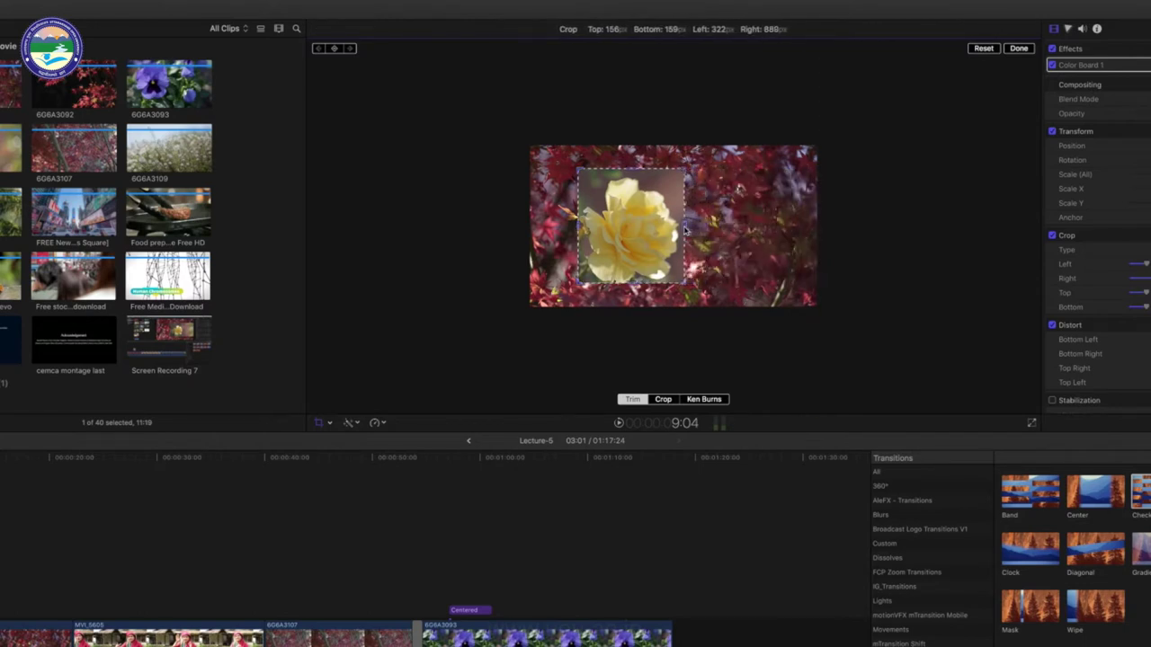
left_click(1020, 49)
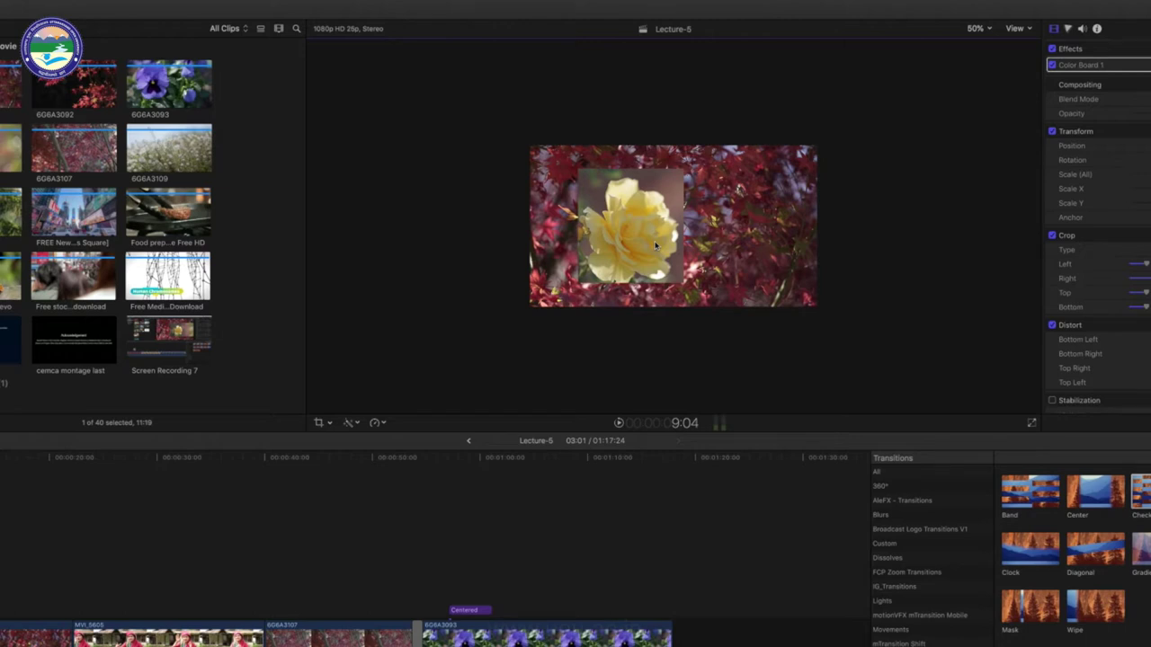
Reset the trim and switch to the Crop type that fills the frame.
left_click(319, 421)
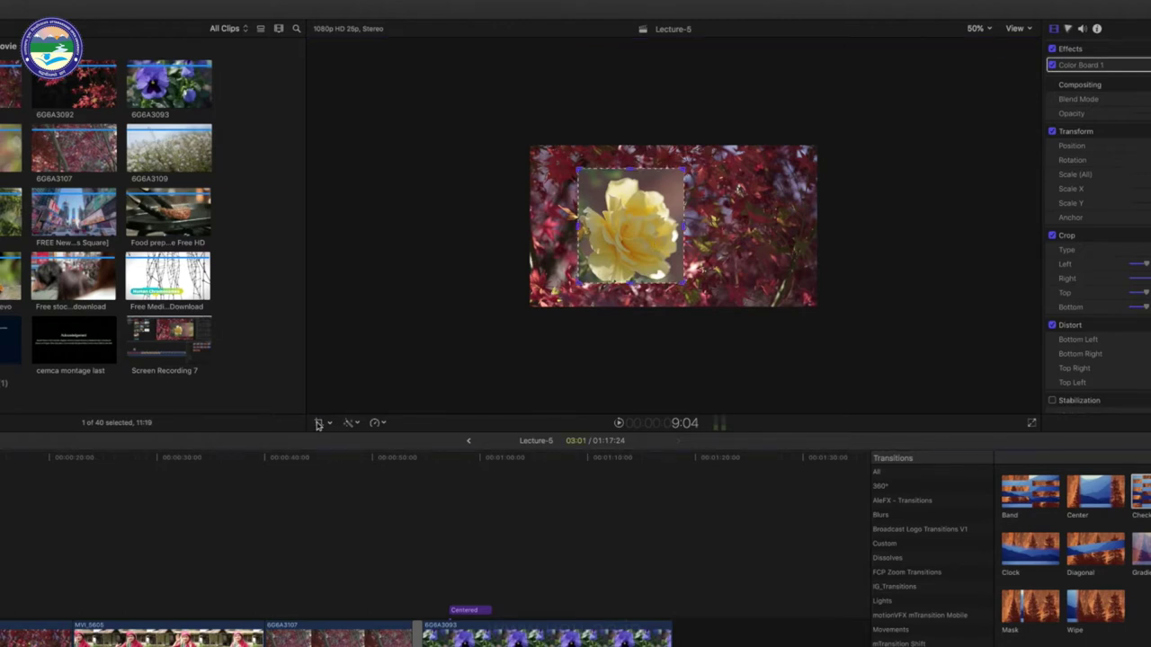
left_click(984, 49)
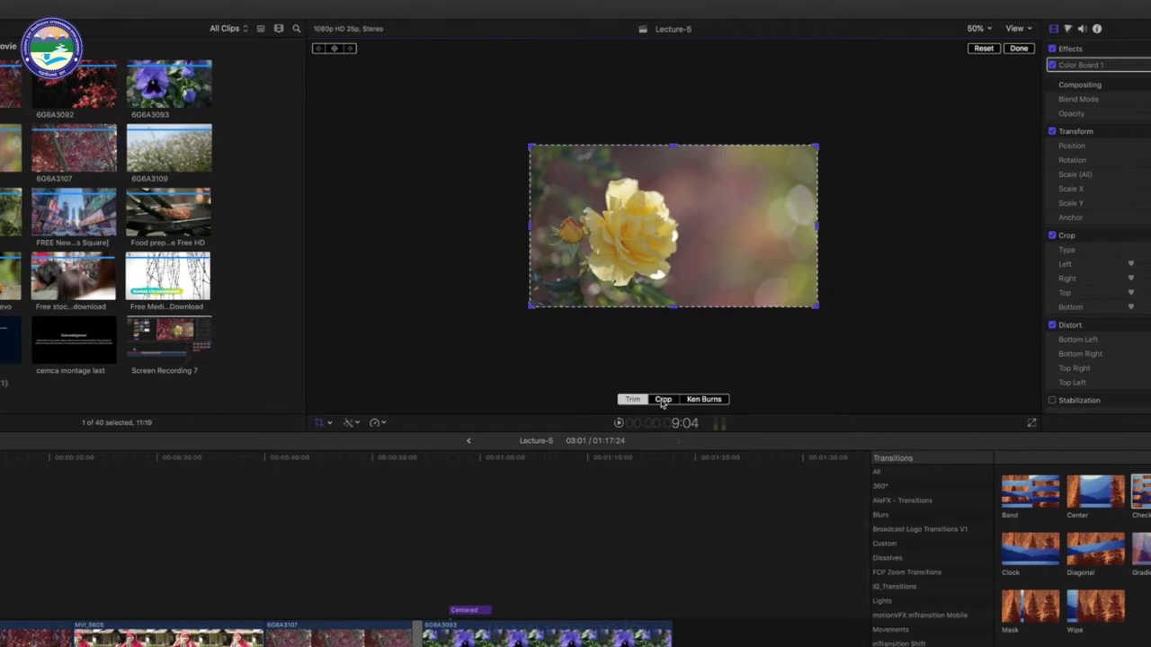
left_click(662, 403)
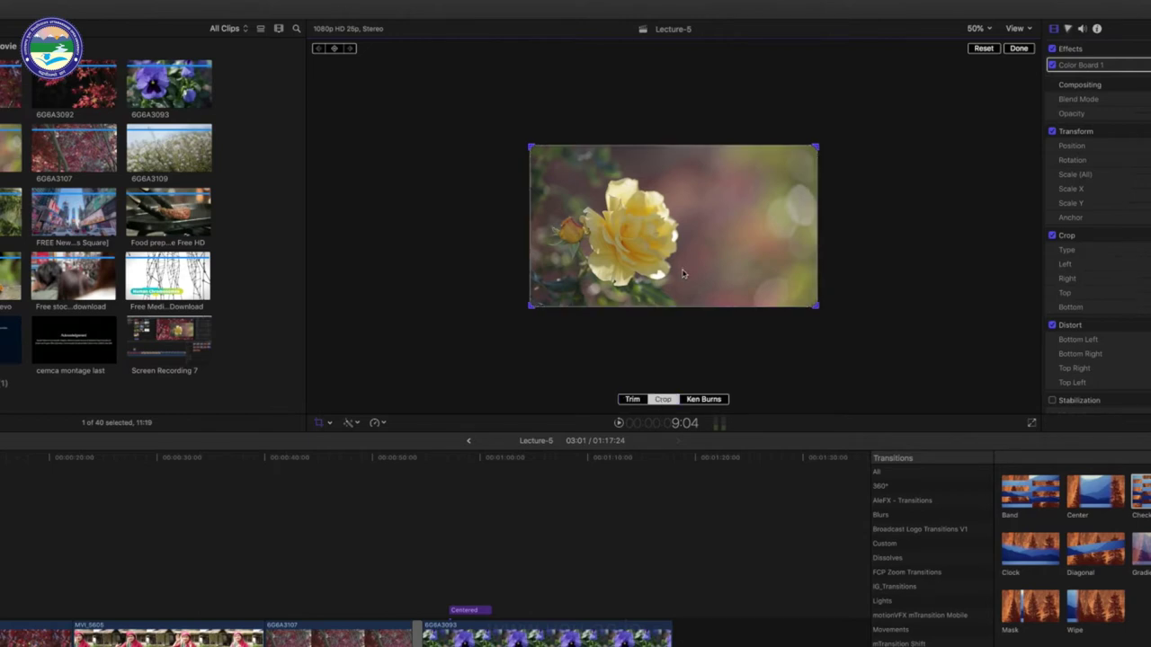
Tighten and reposition the crop rectangle around the rose bloom, then apply the crop.
left_click(531, 306)
left_click_drag(537, 306, 566, 286)
left_click_drag(811, 292, 796, 274)
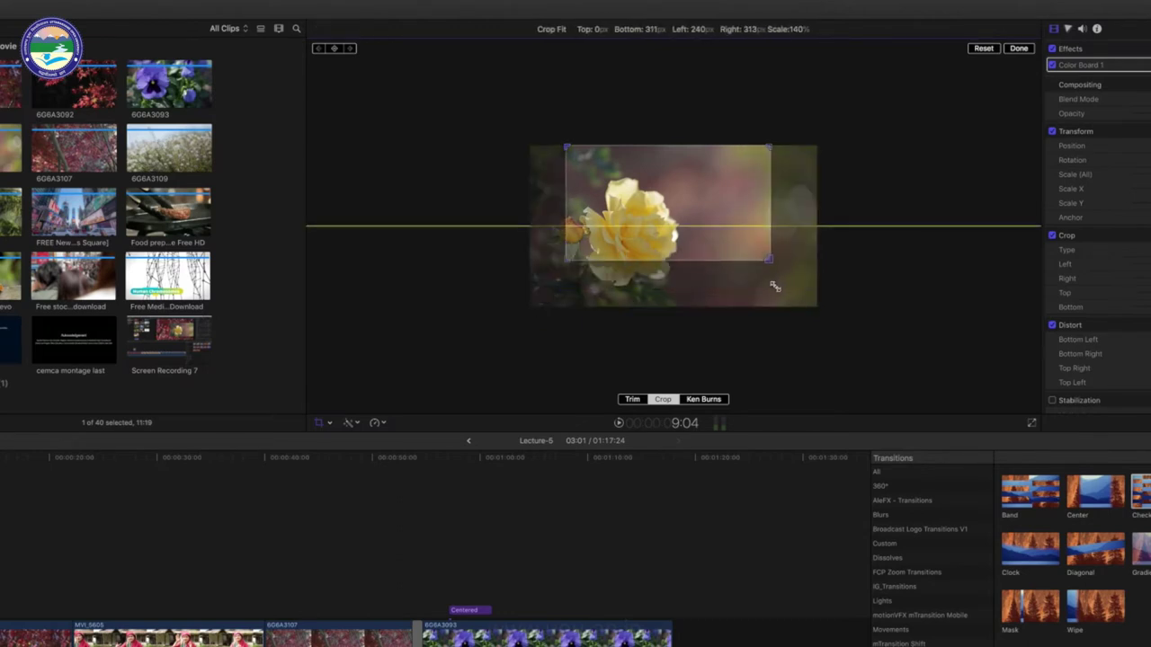
left_click_drag(795, 155, 751, 171)
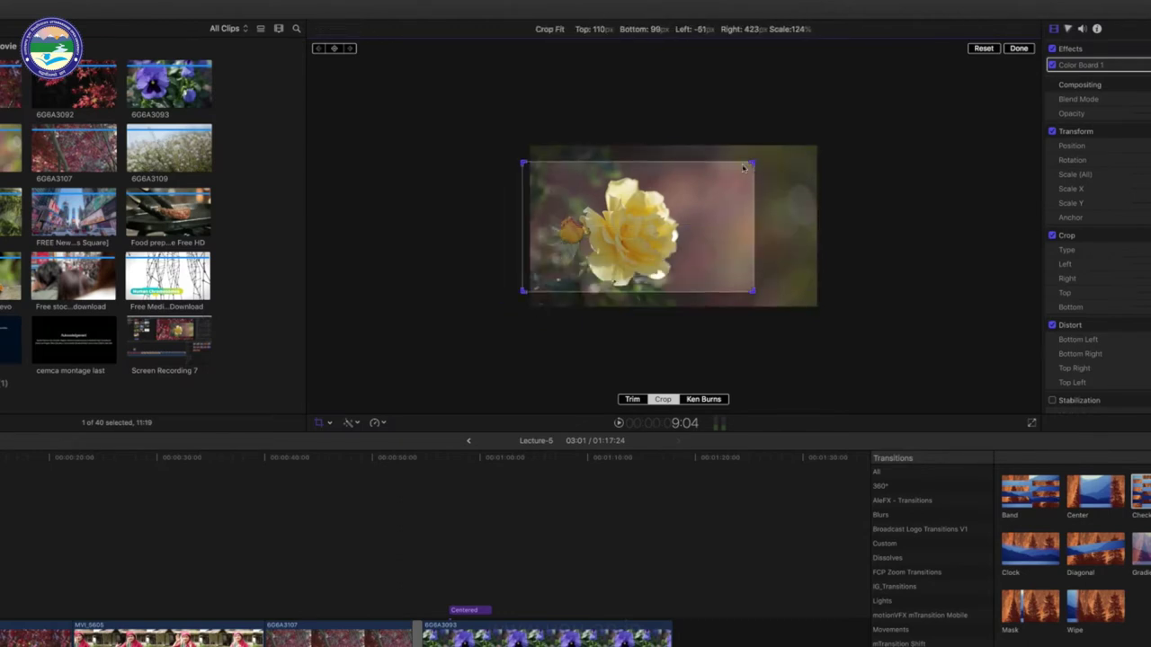
left_click_drag(528, 167, 558, 170)
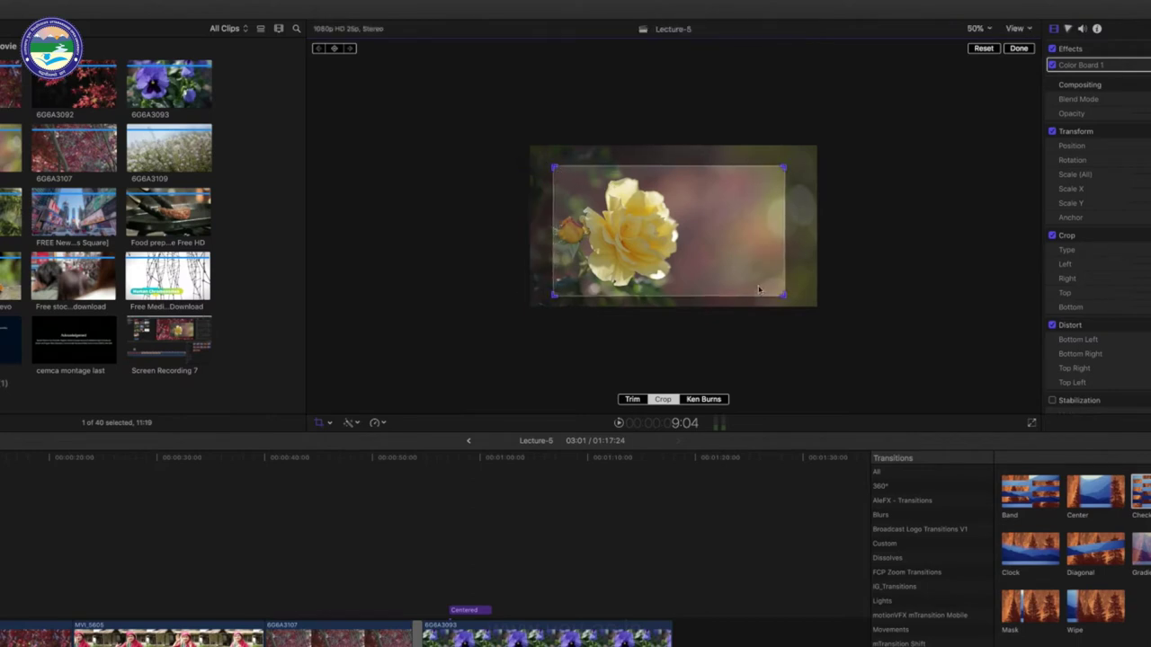
left_click_drag(784, 295, 726, 291)
left_click_drag(649, 246, 649, 263)
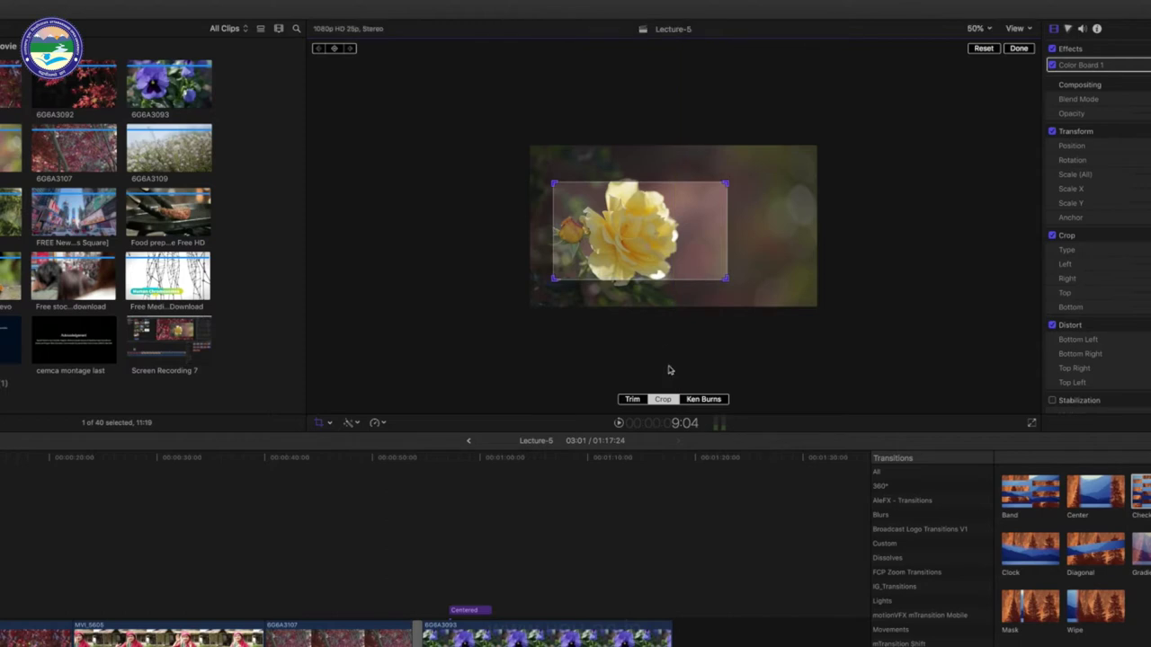
left_click(1018, 48)
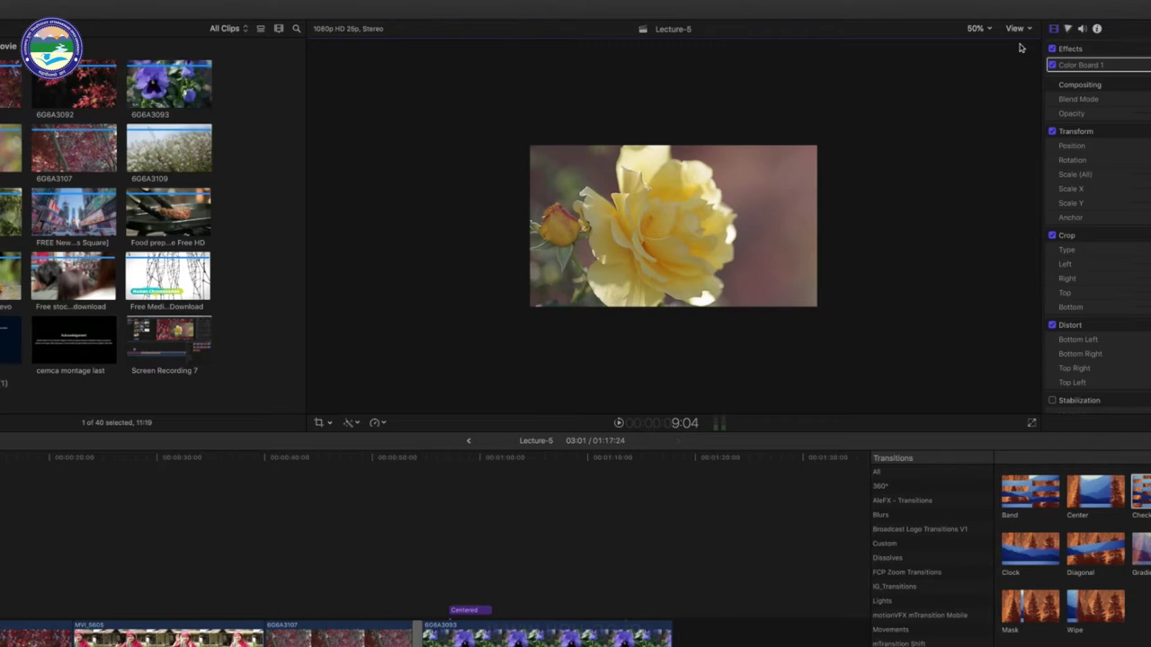
Clear the rose clip's crop back to the full image and switch to Ken Burns mode.
left_click(318, 422)
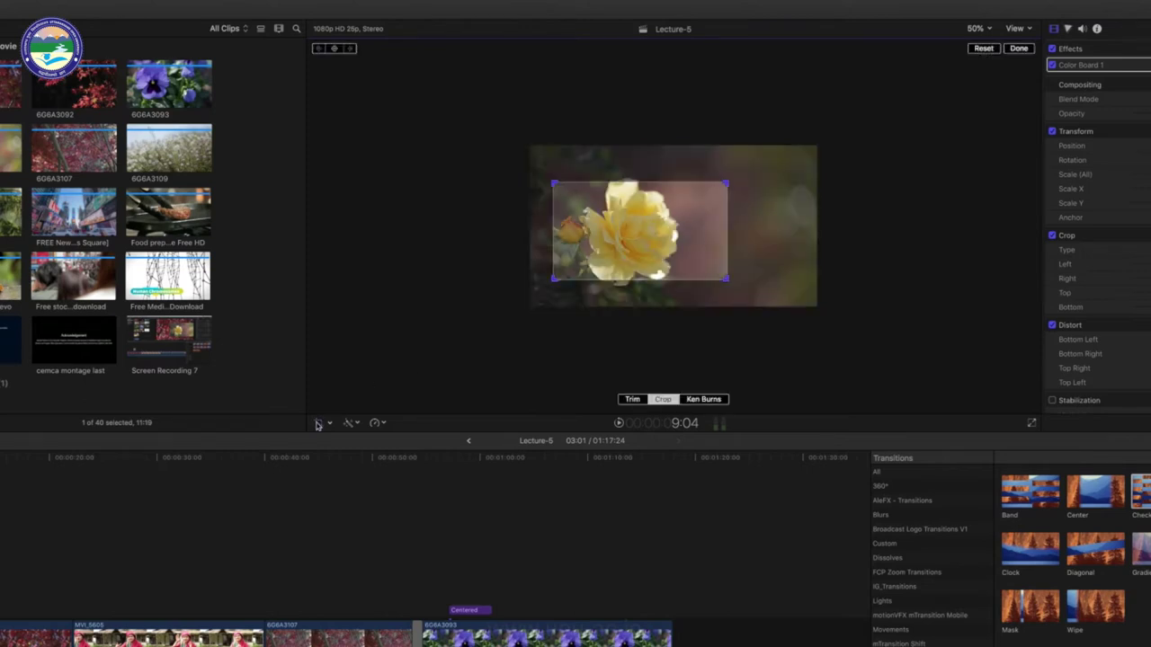
left_click(988, 49)
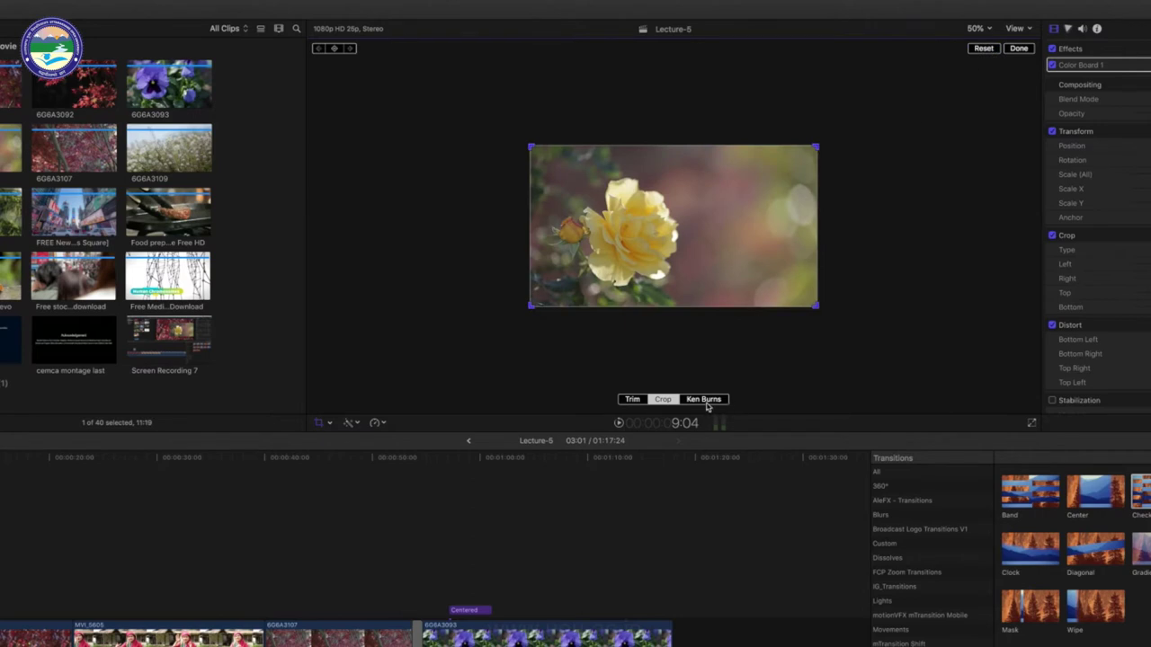
left_click(708, 406)
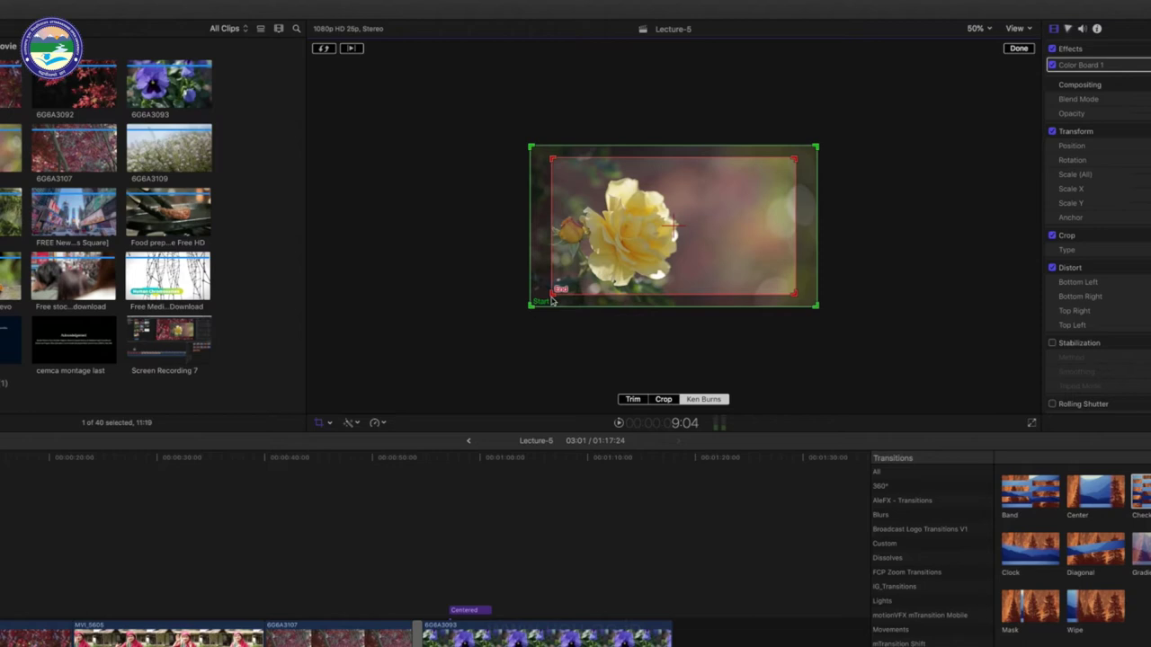
Resize the red Ken Burns End rectangle to frame the yellow rose closely, then finish.
left_click_drag(551, 294, 580, 278)
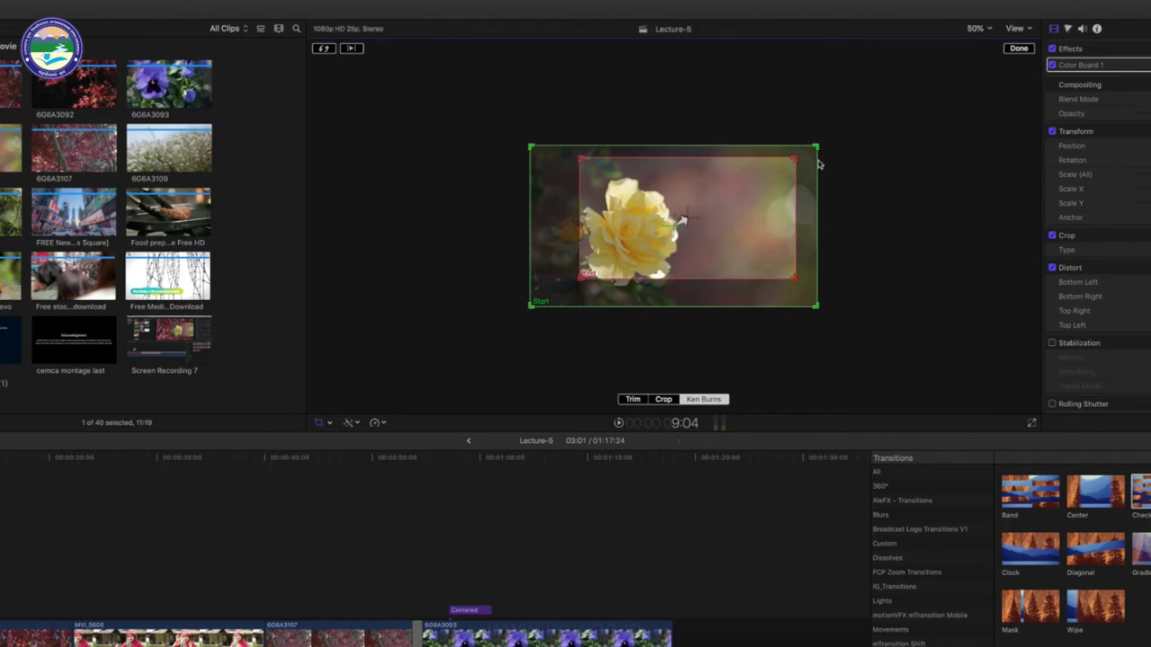
mouse_move(791, 161)
left_mouse_down()
mouse_move(710, 205)
mouse_move(657, 200)
left_mouse_up()
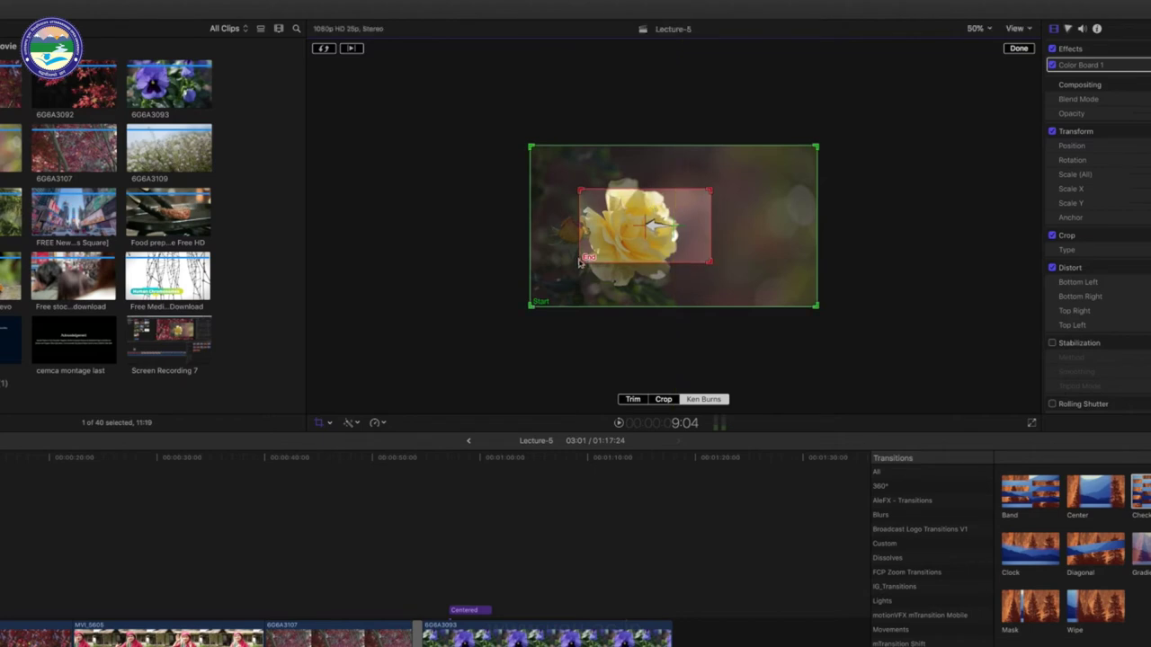
left_click_drag(578, 262, 565, 270)
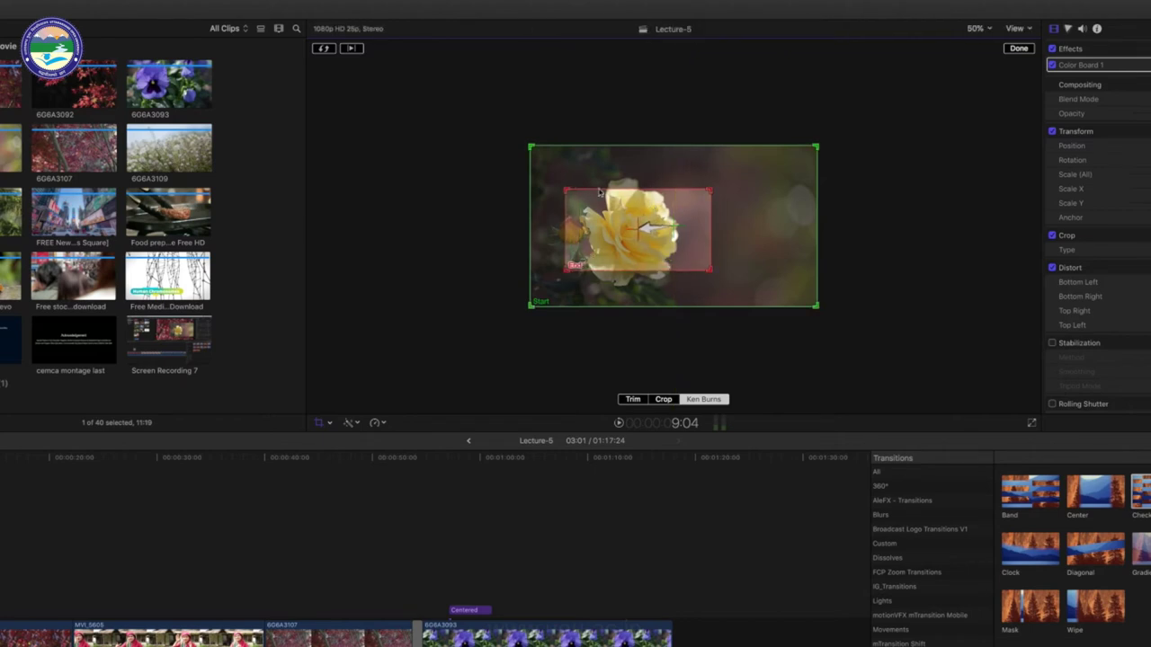
left_click_drag(564, 188, 565, 175)
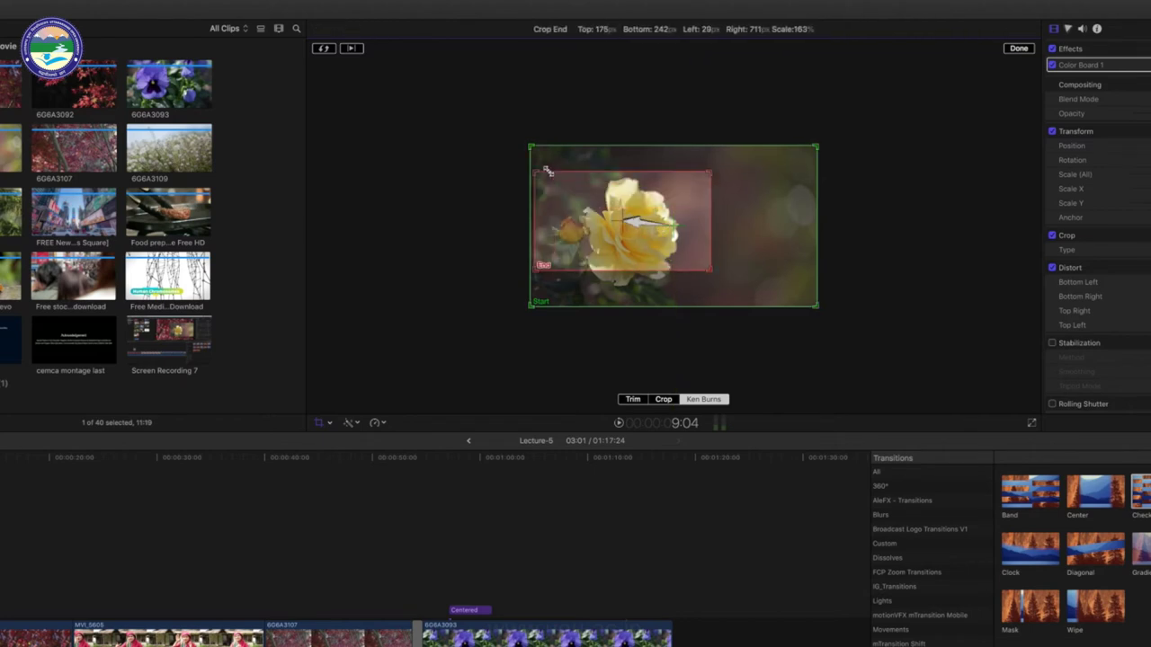
left_click_drag(711, 187, 716, 184)
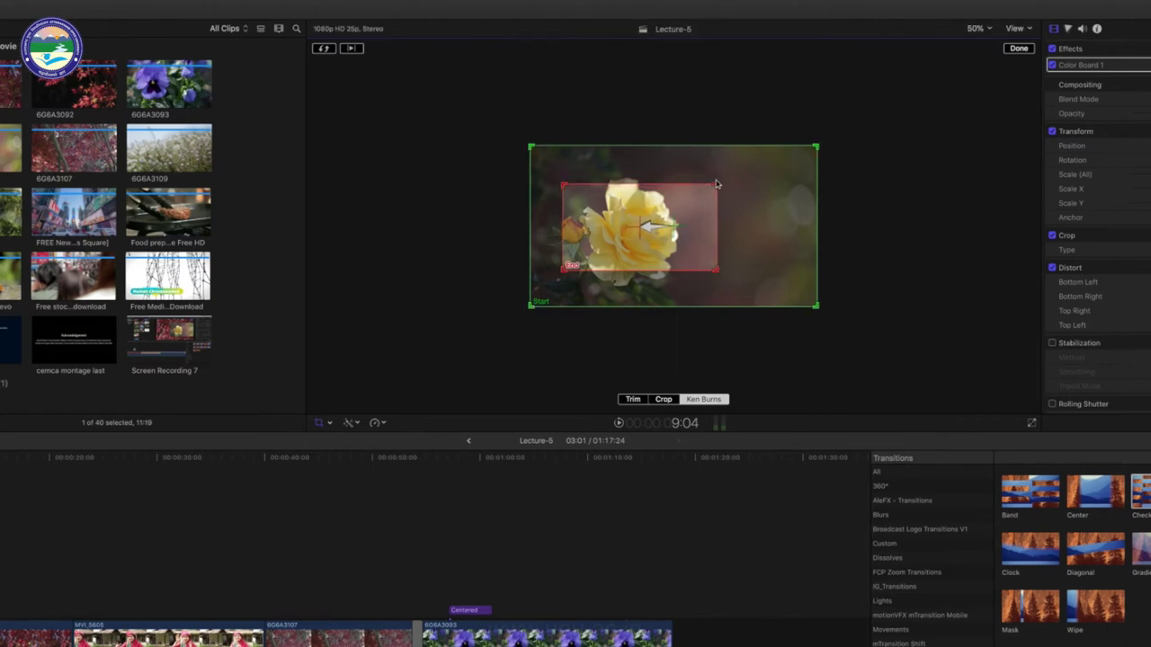
left_click(1025, 52)
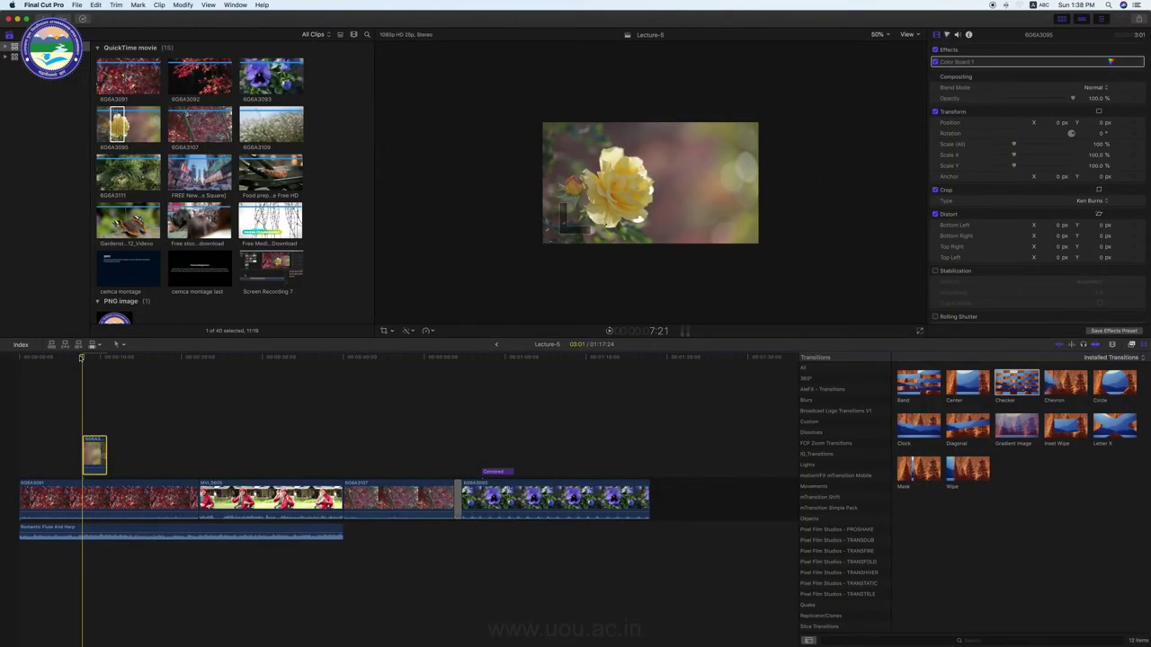
Play the rose clip's Ken Burns zoom and replay it from the start, then reopen crop editing.
key("space")
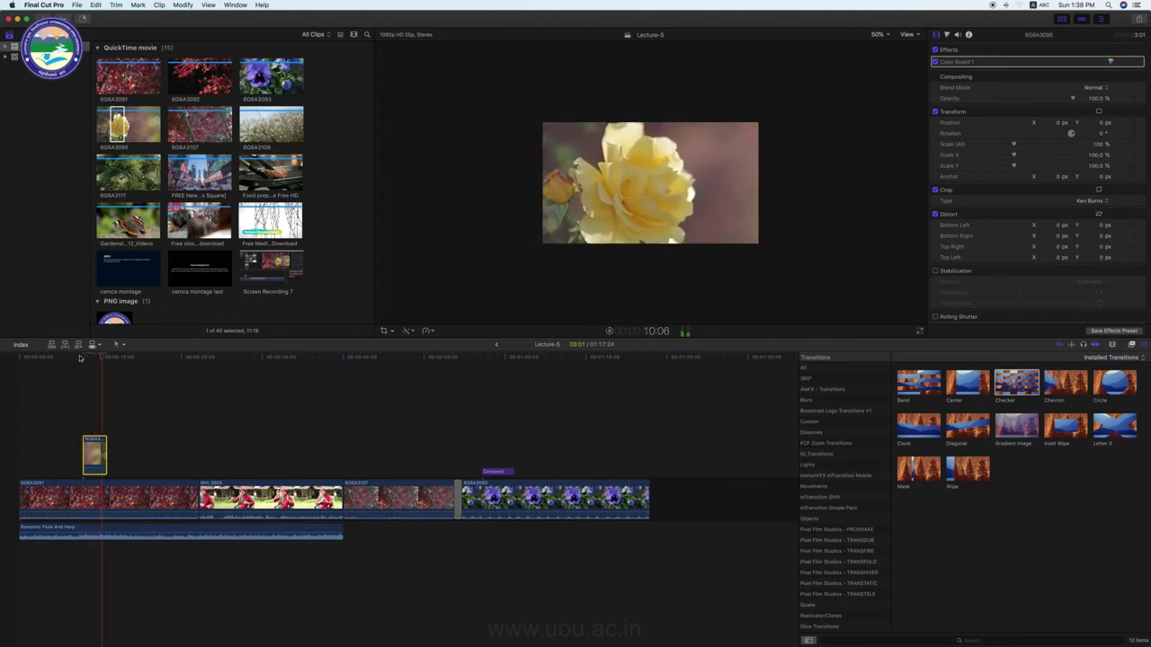
left_click(81, 358)
left_click(81, 358)
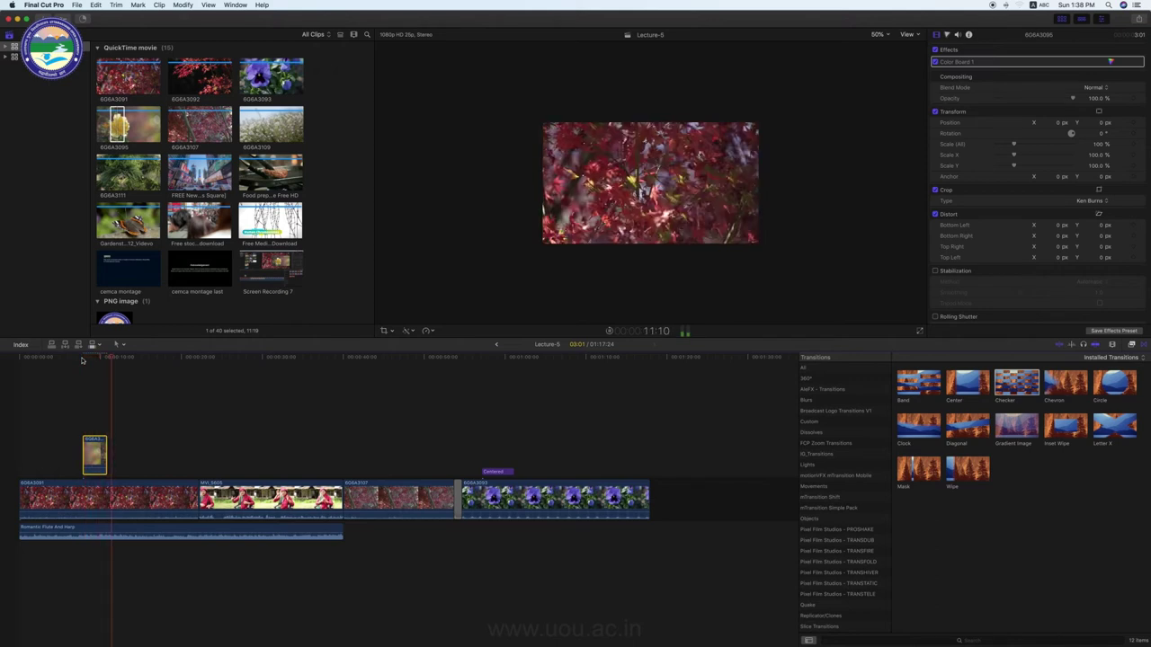
left_click(81, 358)
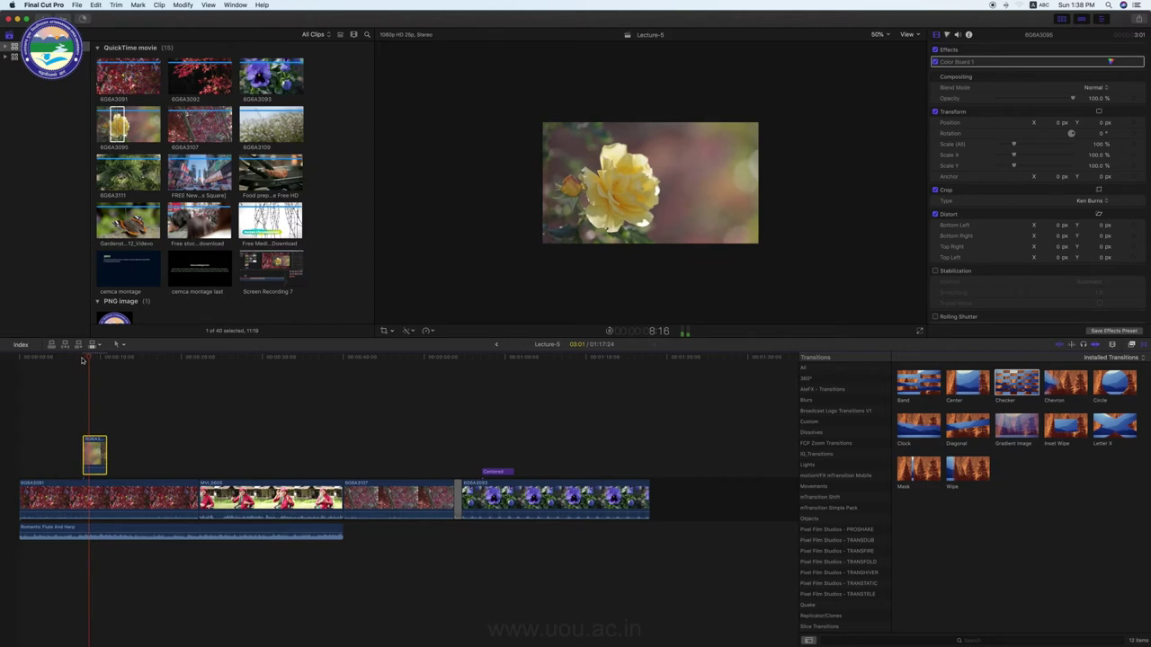
left_click(384, 332)
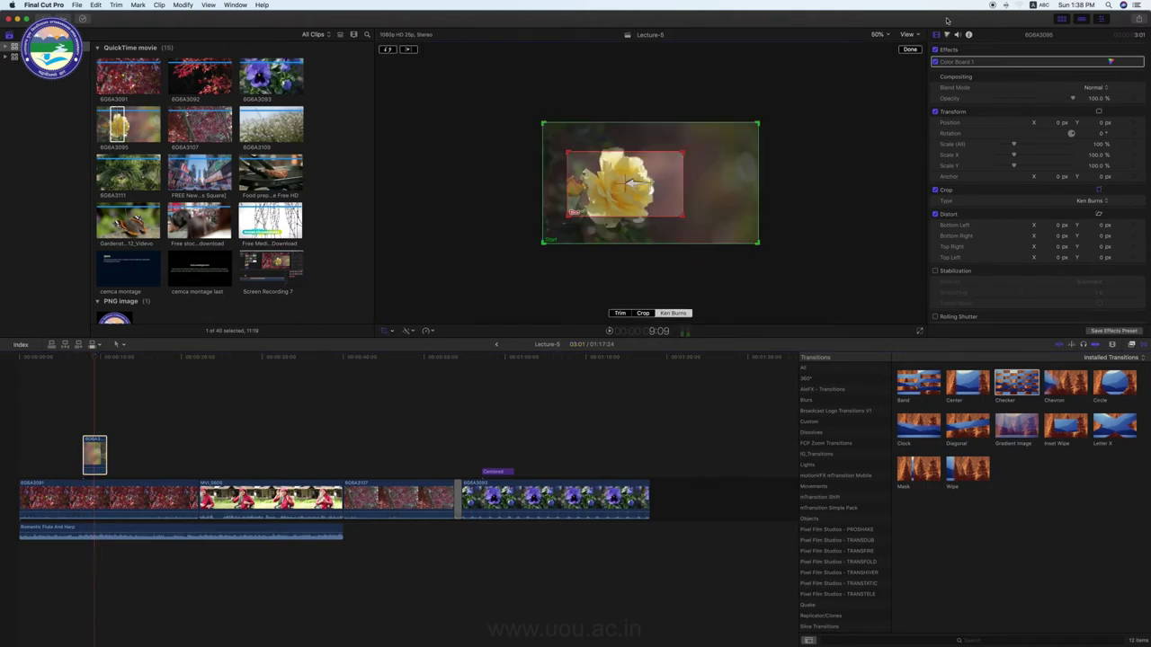
Set the crop type to Trim, fit the viewer to the full image, and switch to Distort mode.
left_click(617, 314)
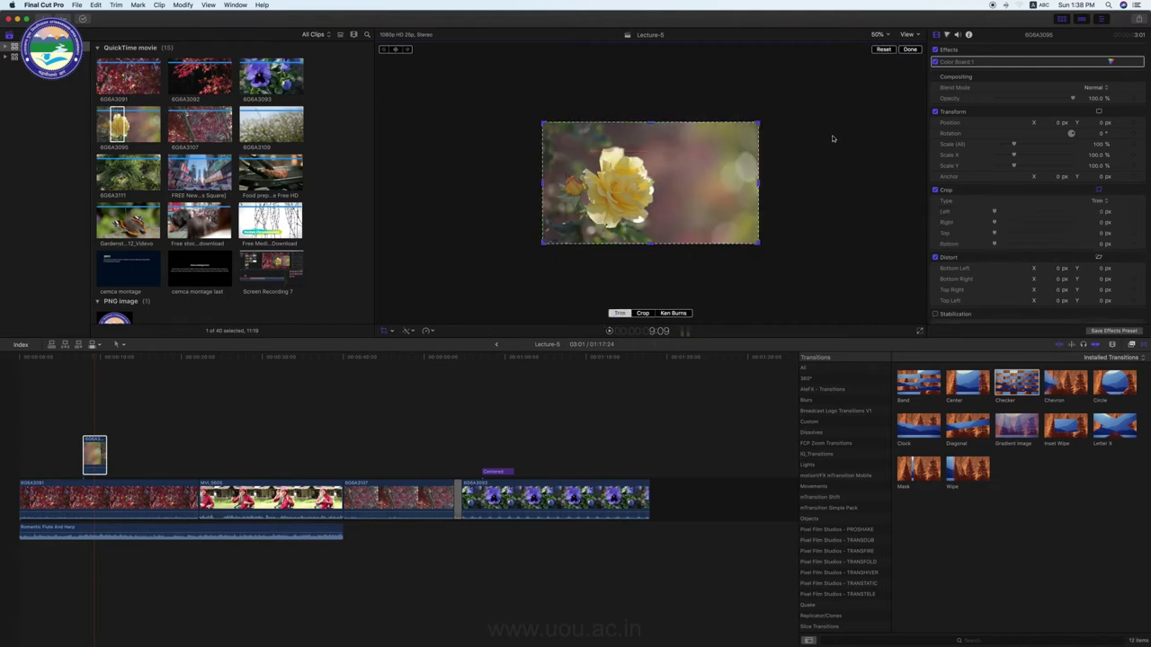
left_click(886, 36)
left_click(881, 83)
left_click(386, 331)
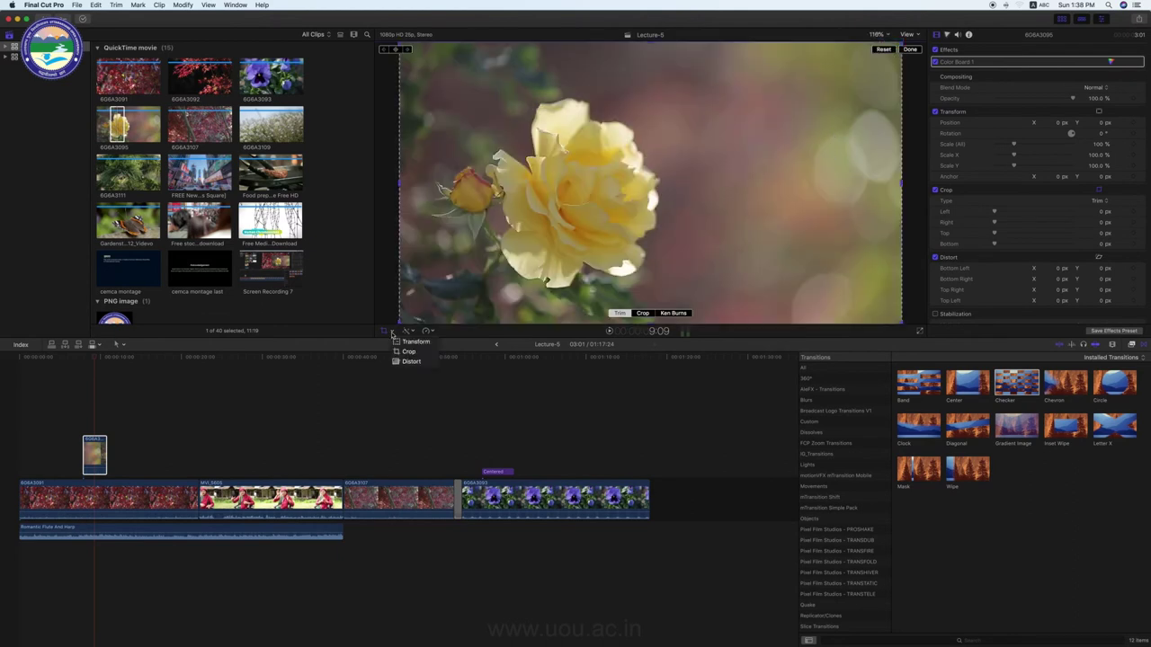
left_click(404, 363)
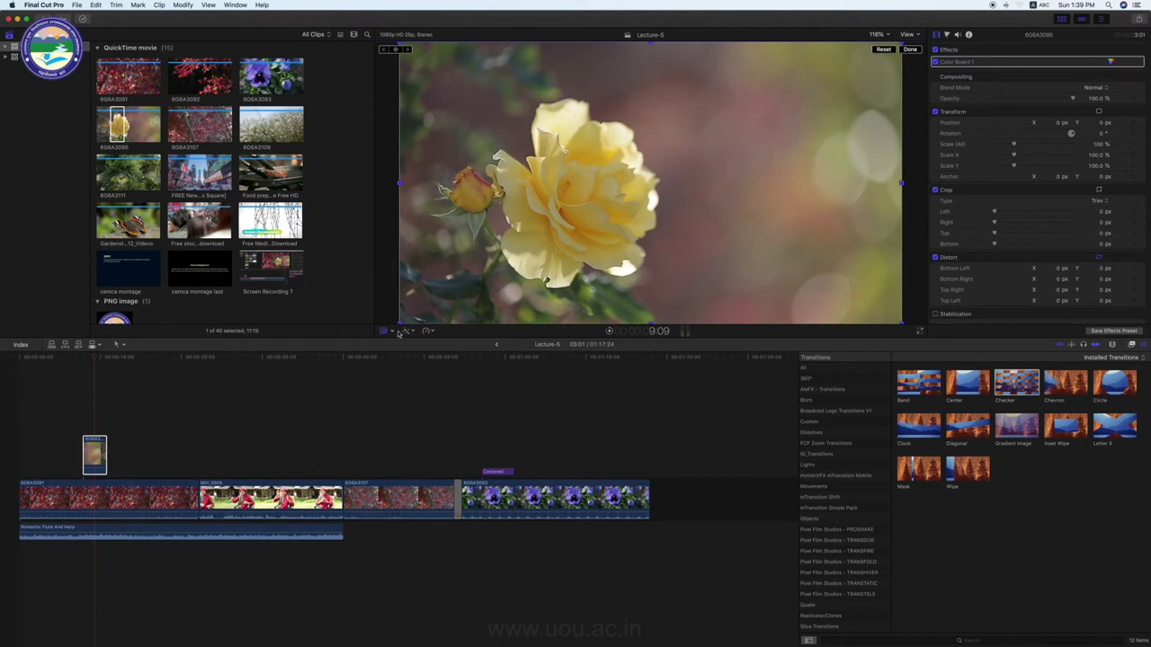
Drag all four corners of the rose clip inward into a small skewed, tilted panel.
left_click_drag(400, 323, 506, 279)
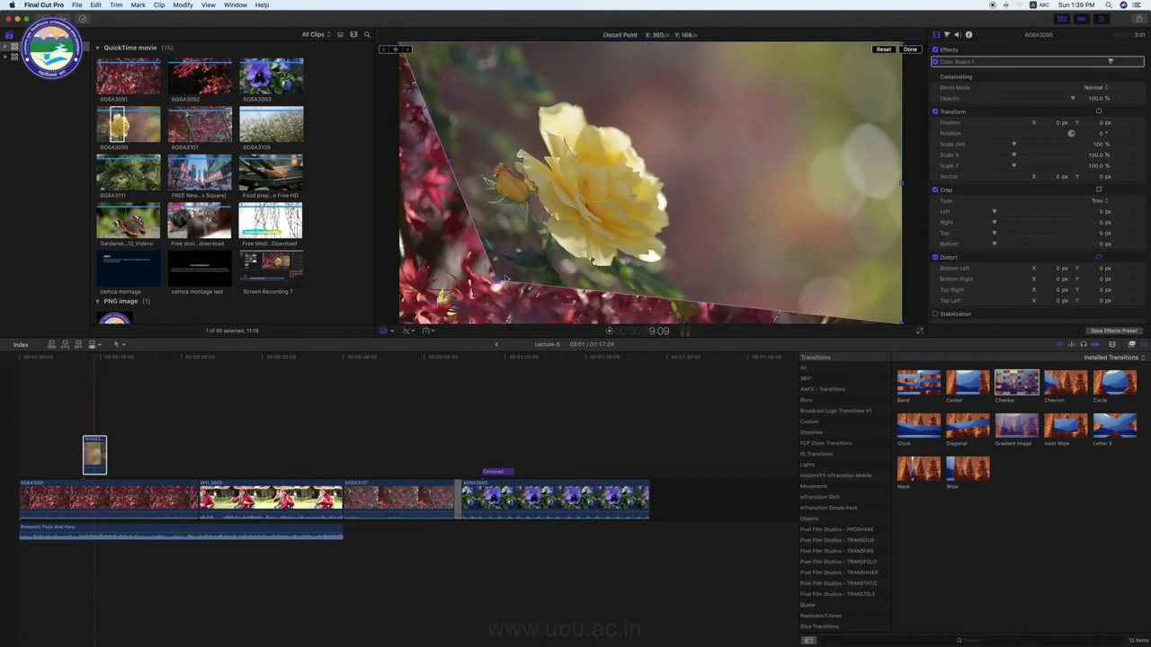
left_click_drag(407, 47, 509, 108)
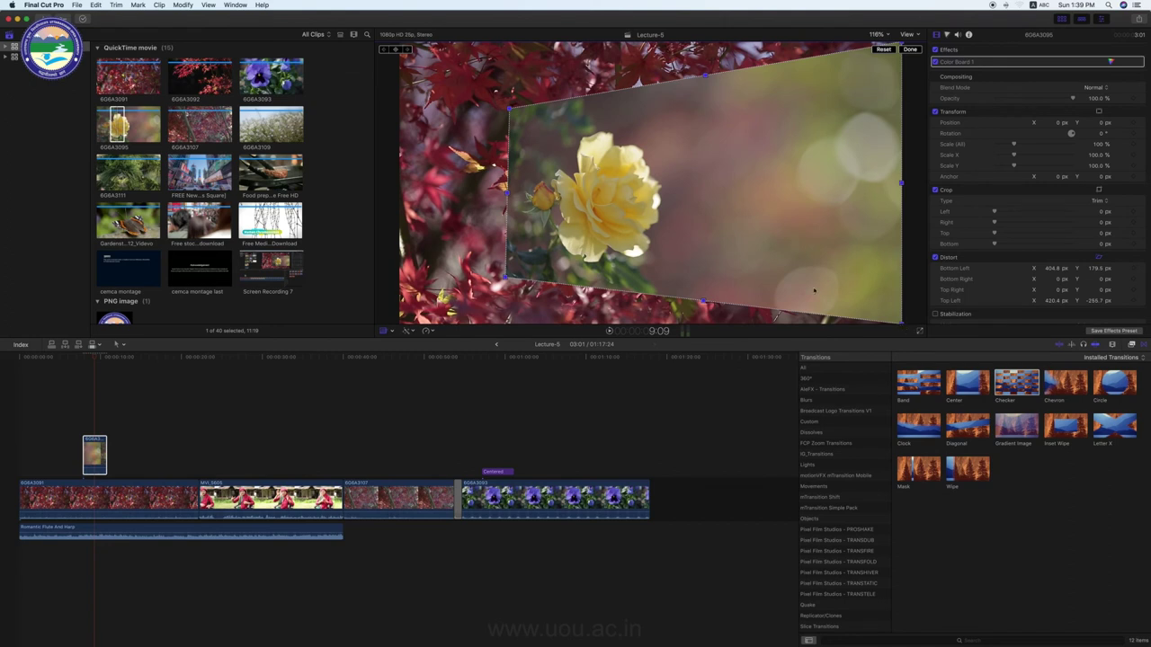
left_click_drag(901, 322, 821, 290)
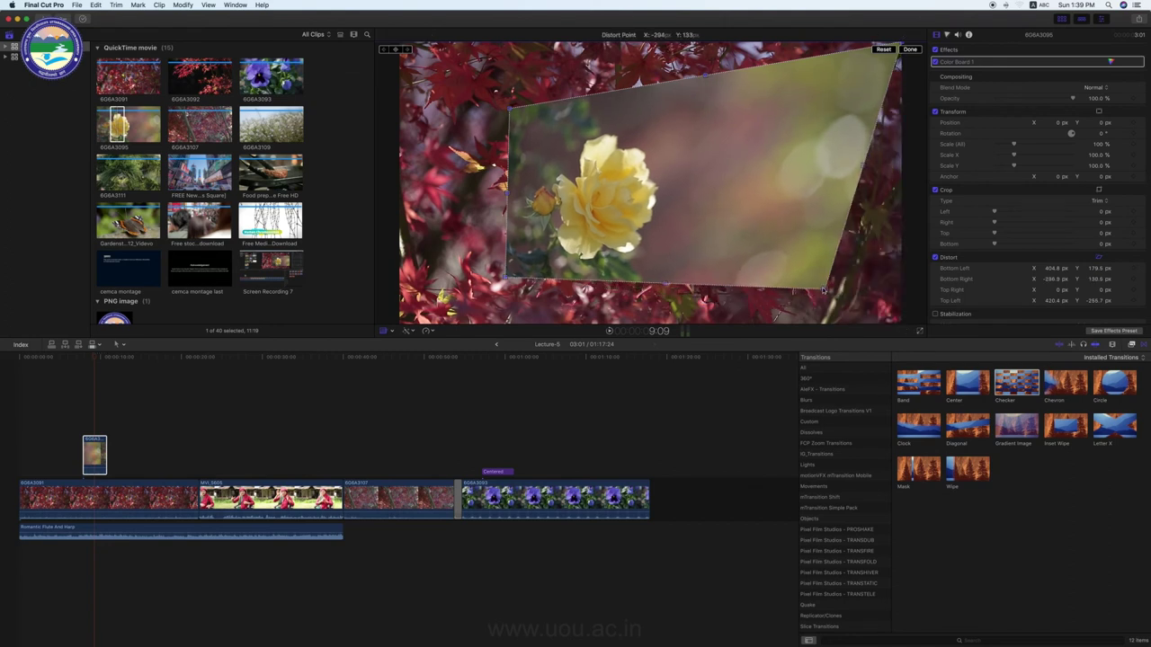
left_click_drag(902, 45, 825, 120)
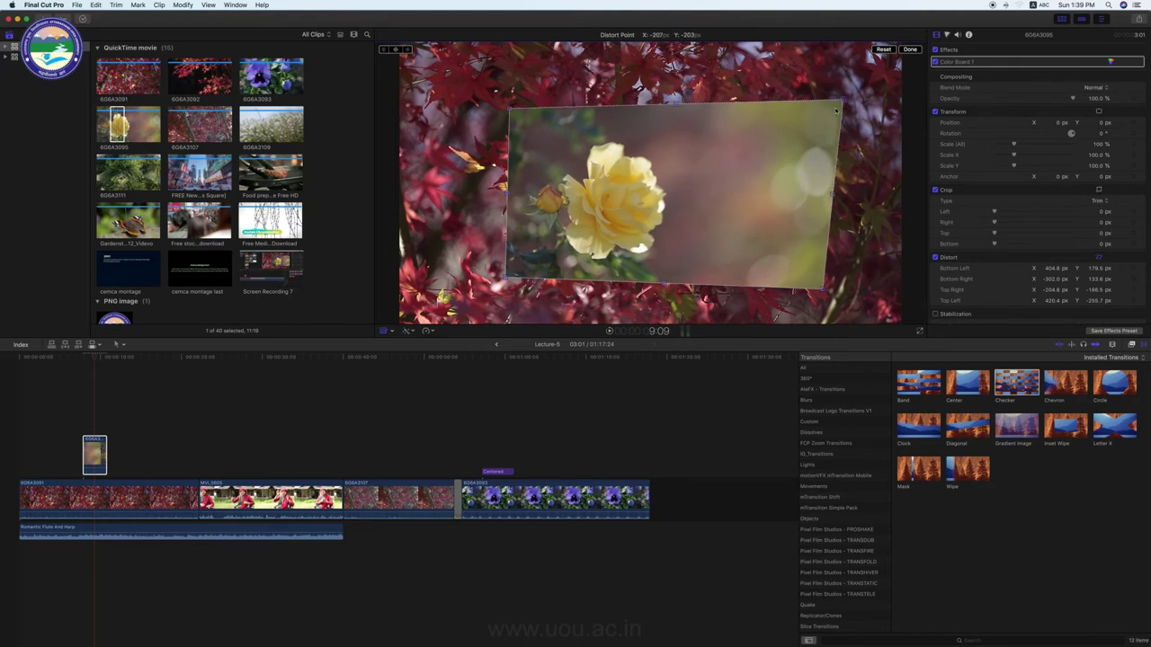
left_click_drag(568, 112, 584, 117)
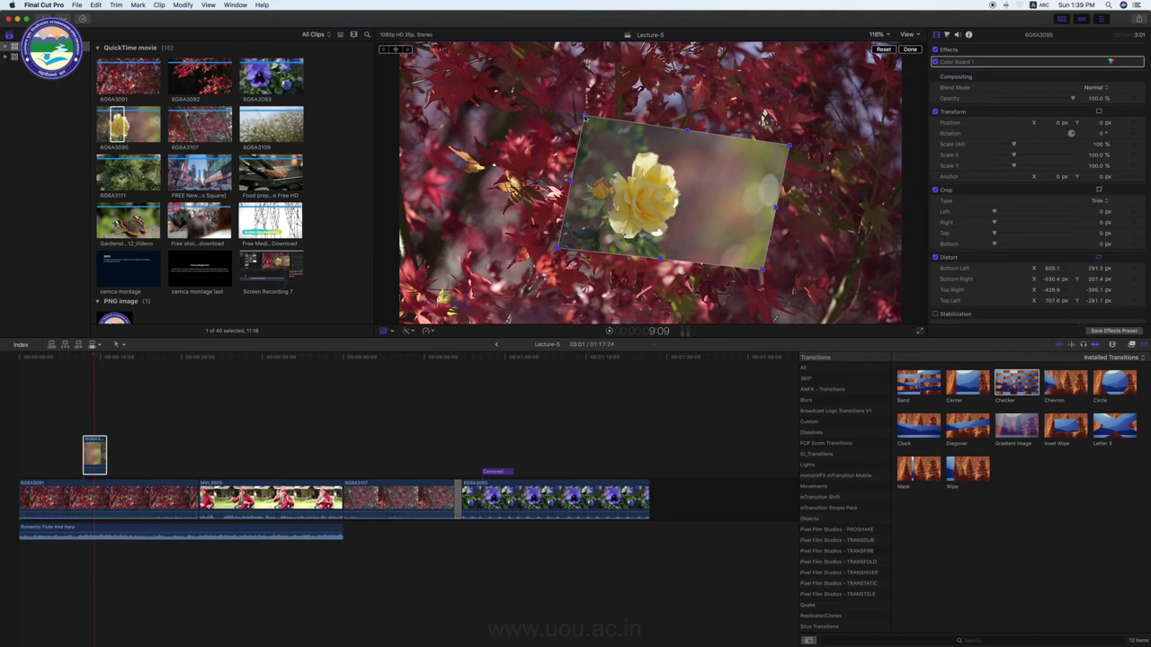
Select the MVI_5605 clip and lower its Directional blur Amount.
left_click(261, 358)
left_click(270, 499)
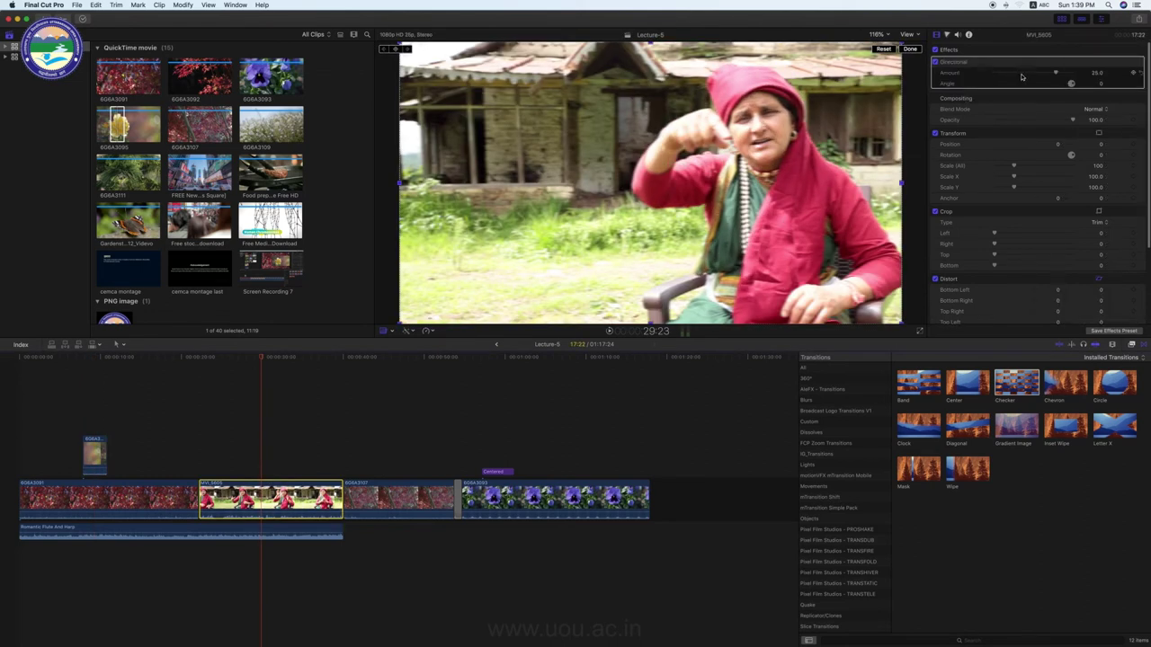
mouse_move(1044, 74)
left_mouse_down()
mouse_move(993, 74)
mouse_move(1063, 76)
left_mouse_up()
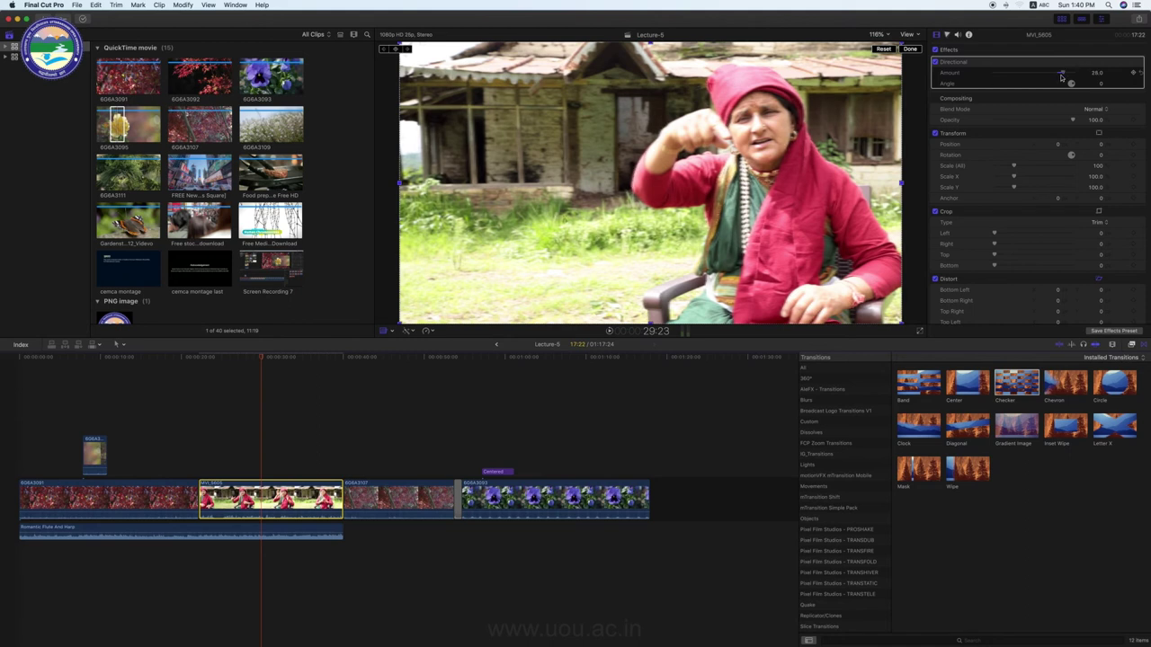
Select the Checker transition, then the Centered title over the pansy clip.
left_click(457, 500)
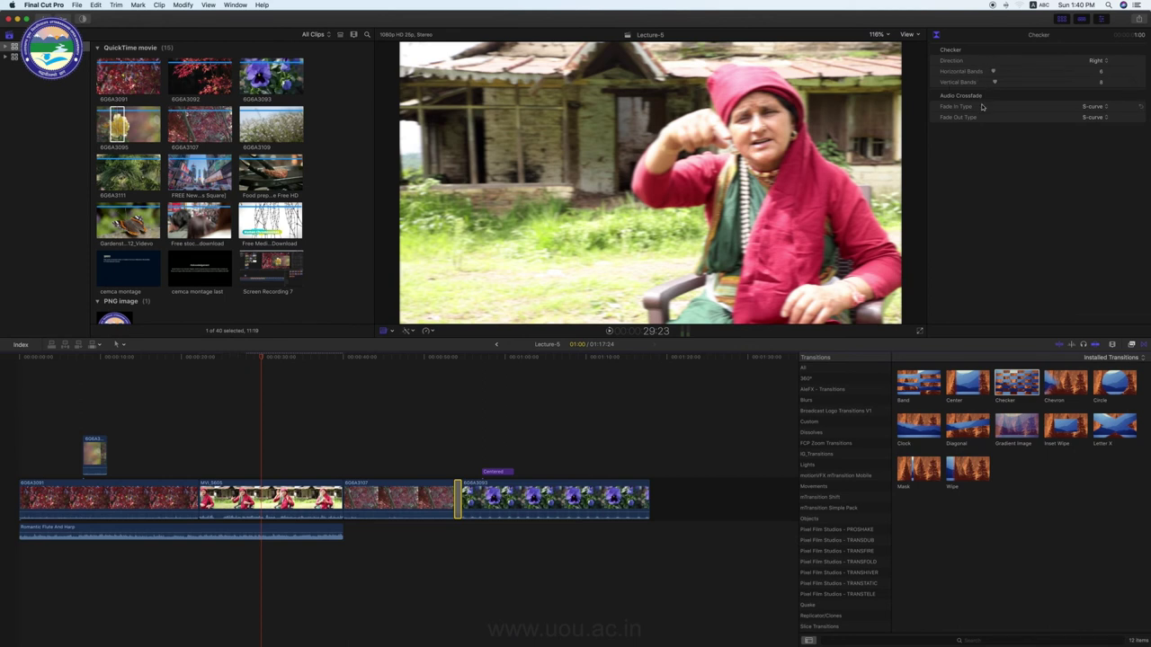
left_click(496, 360)
left_click(496, 472)
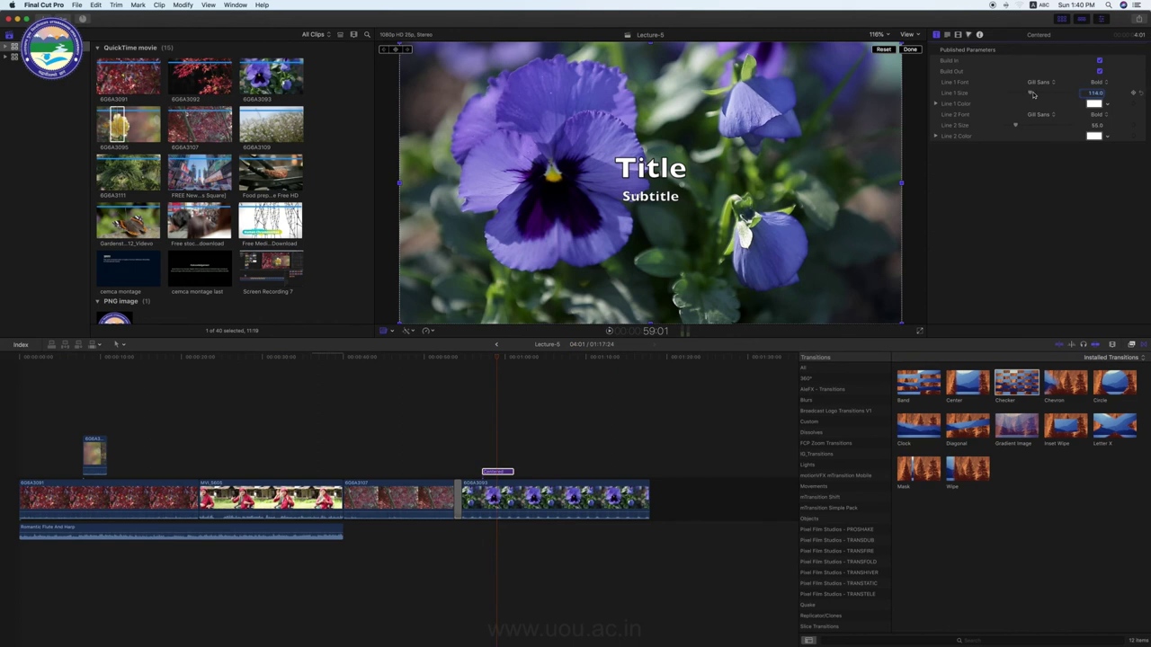
Drag the Centered title's Line 1 Size value in the inspector to 90.
mouse_move(1030, 93)
left_mouse_down()
mouse_move(1057, 93)
mouse_move(1025, 93)
mouse_move(1063, 125)
mouse_move(1024, 128)
left_mouse_up()
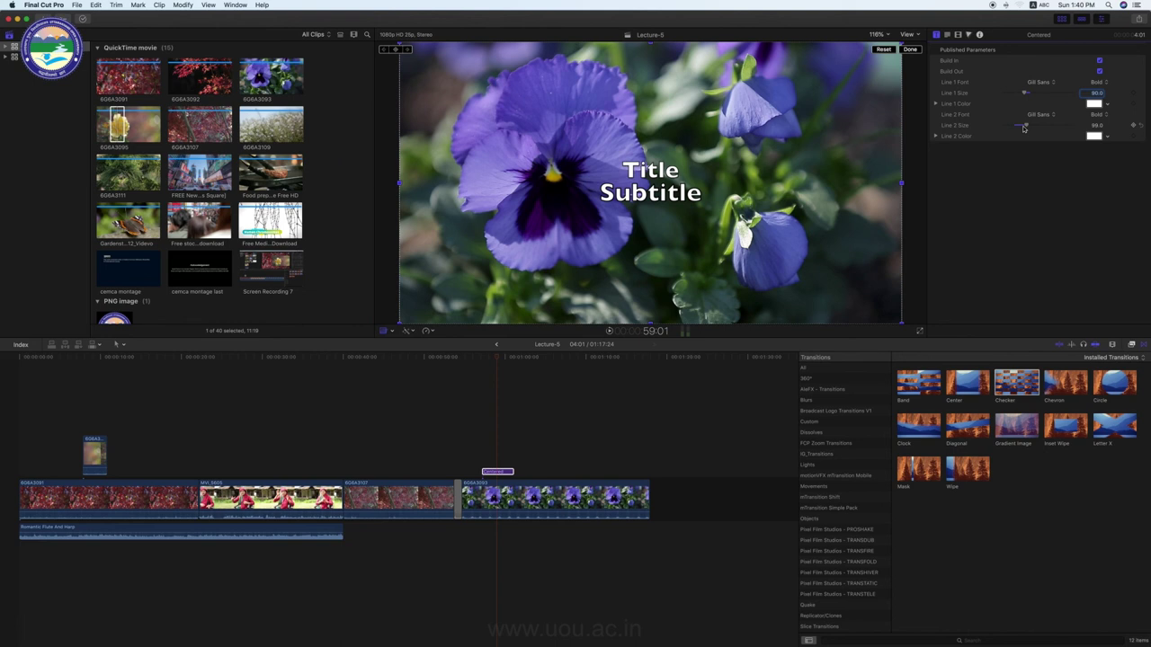
Move the playhead back to the opening red leaves shot at the timeline start.
left_click(96, 356)
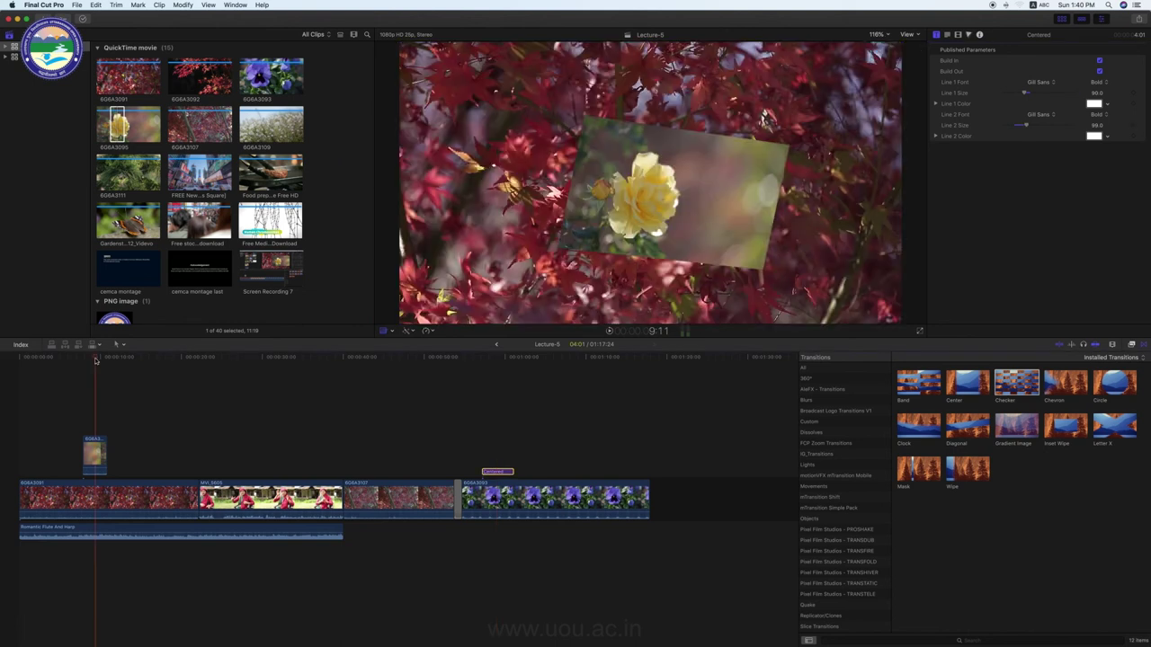
left_click(63, 358)
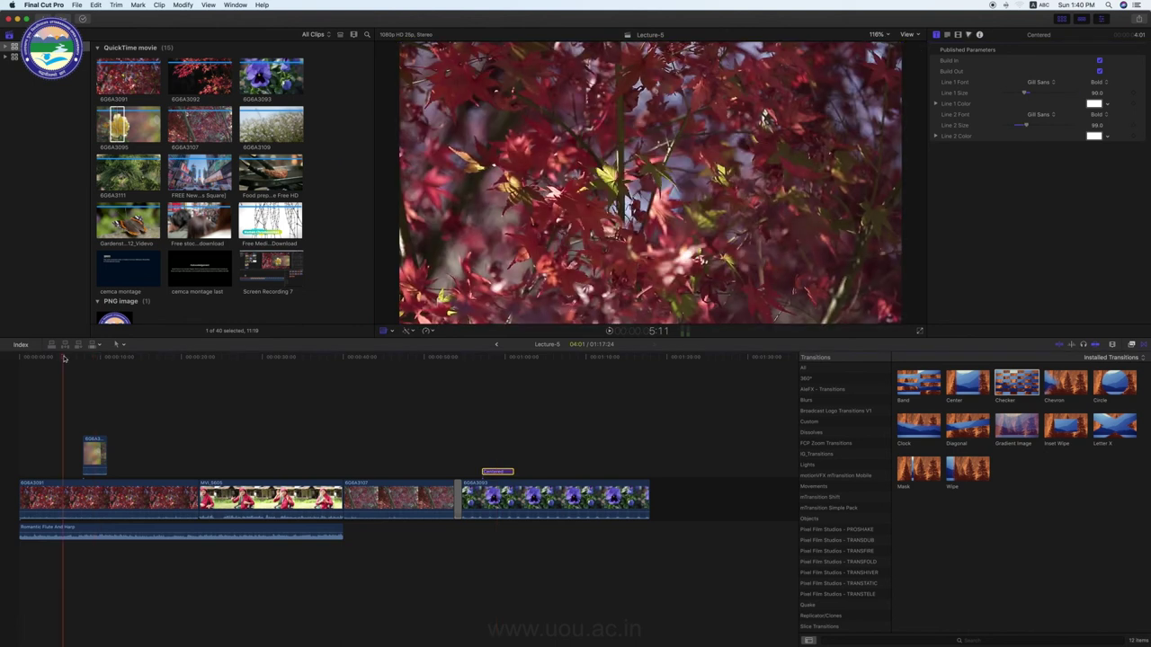